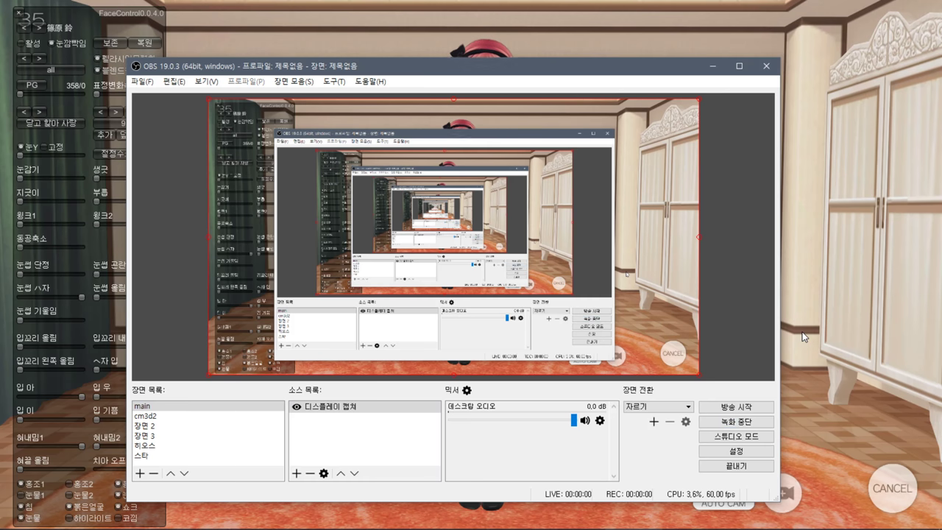
Hide OBS, orbit around the maid in the black lolita dress, then switch to Blender.
{"action": "left_click", "coordinate": [804, 338]}
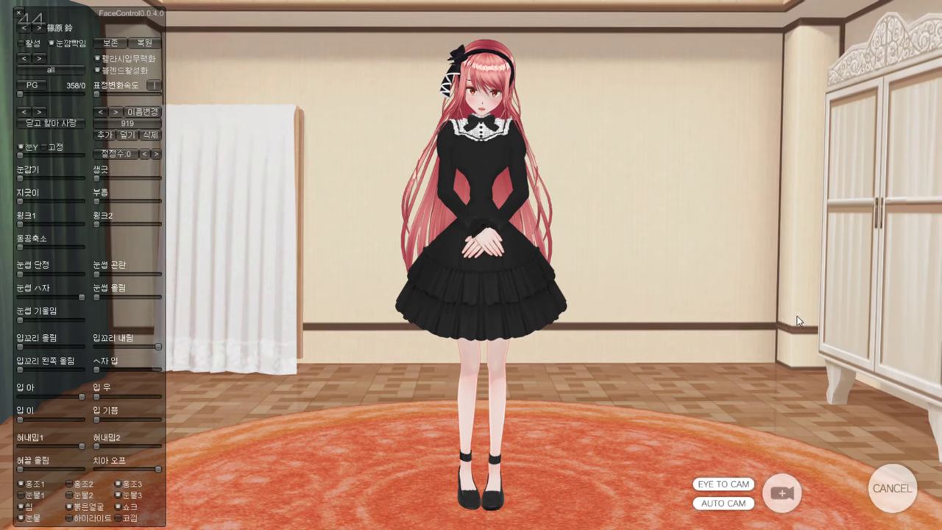
{"action": "left_click_drag", "start_coordinate": [799, 321], "coordinate": [762, 315]}
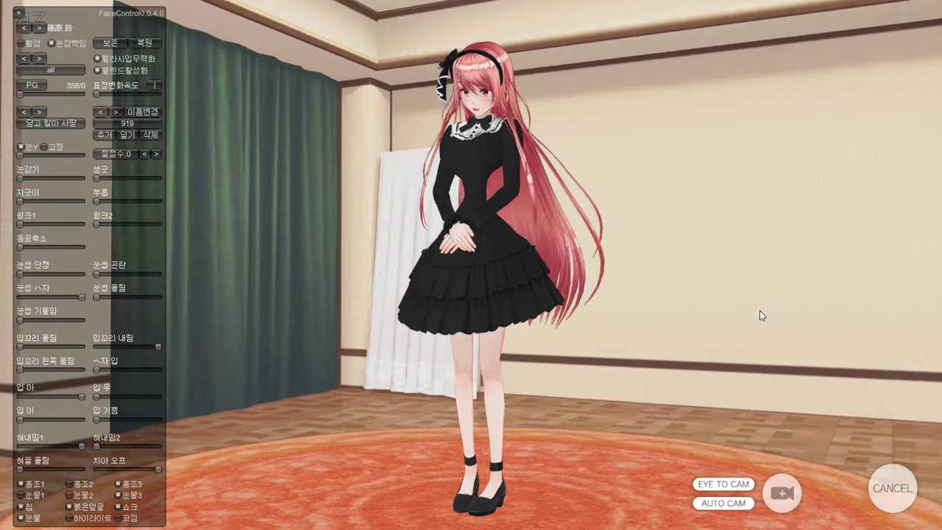
{"action": "key", "text": "alt+Tab"}
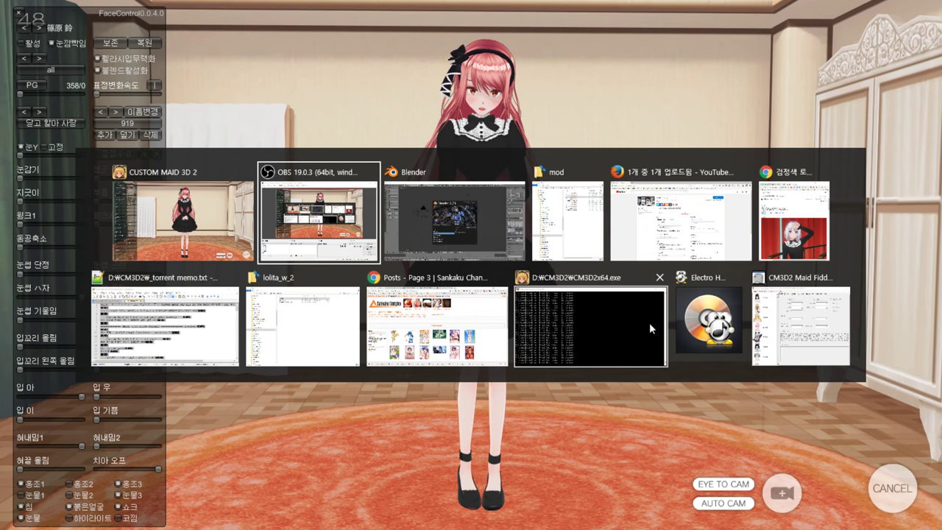
{"action": "left_click", "coordinate": [449, 221]}
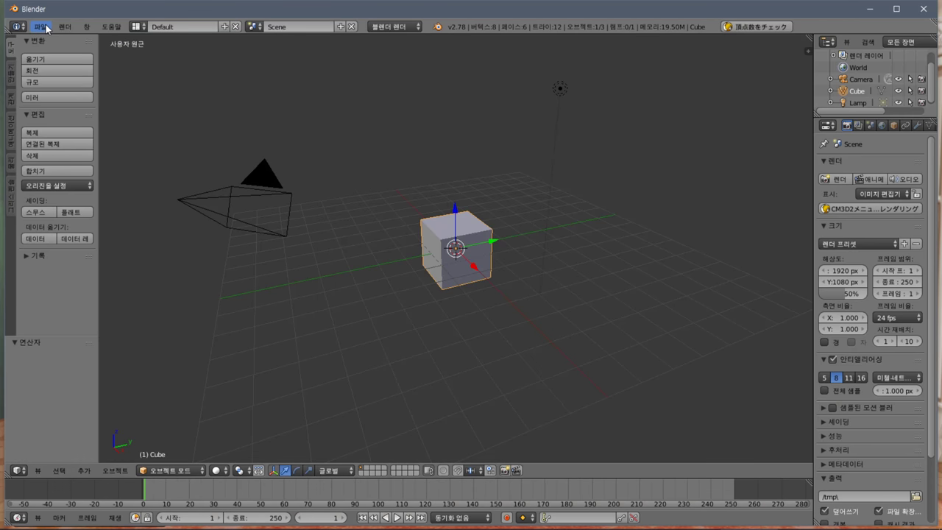
Duplicate onep_w_luolita2.model in lolita_w_2\mod and rename the copy to onep_w_luolita2.model.bak.
{"action": "left_click", "coordinate": [157, 527]}
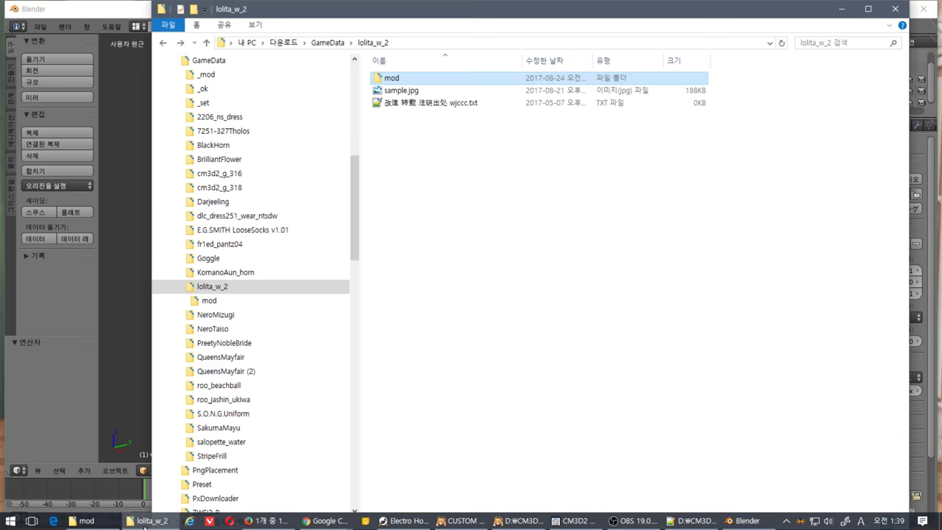
{"action": "double_click", "coordinate": [411, 78]}
{"action": "left_click", "coordinate": [453, 103]}
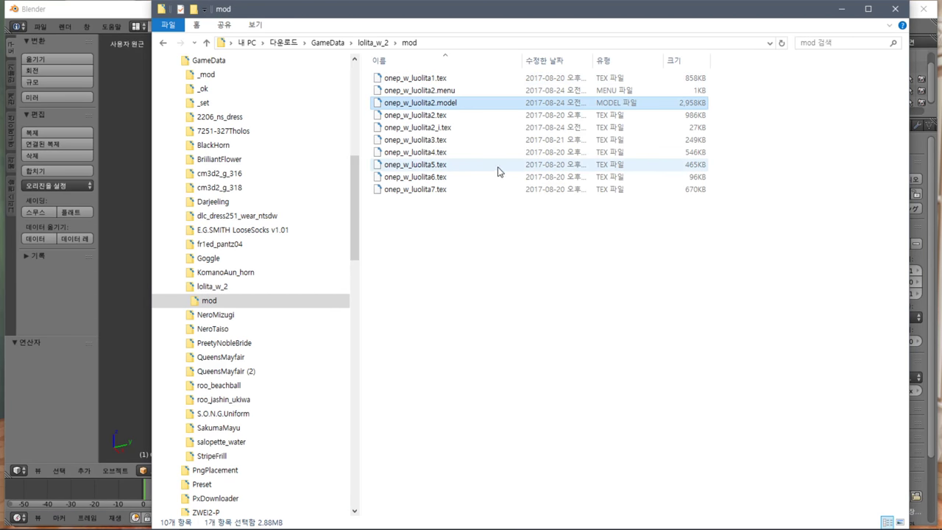
{"action": "key", "text": "ctrl+c"}
{"action": "key", "text": "ctrl+v"}
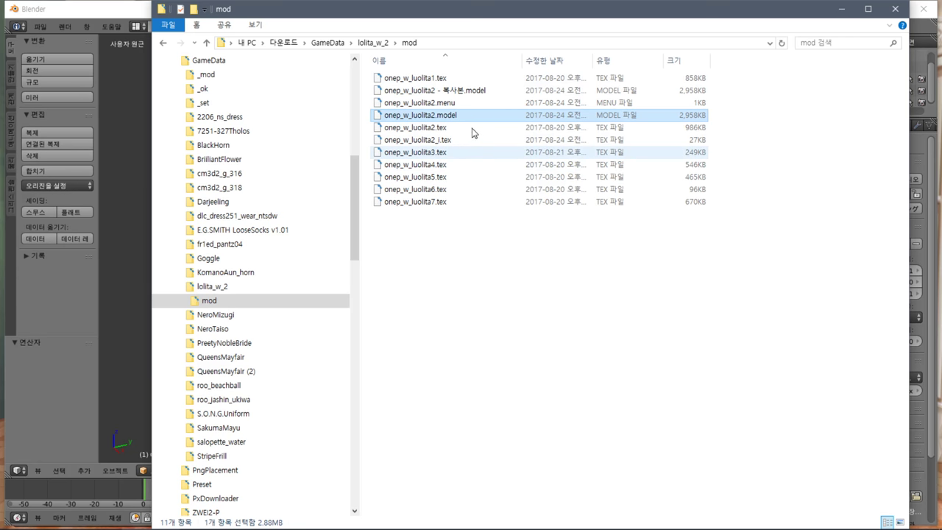
{"action": "left_click", "coordinate": [437, 91]}
{"action": "type", "text": ".ba"}
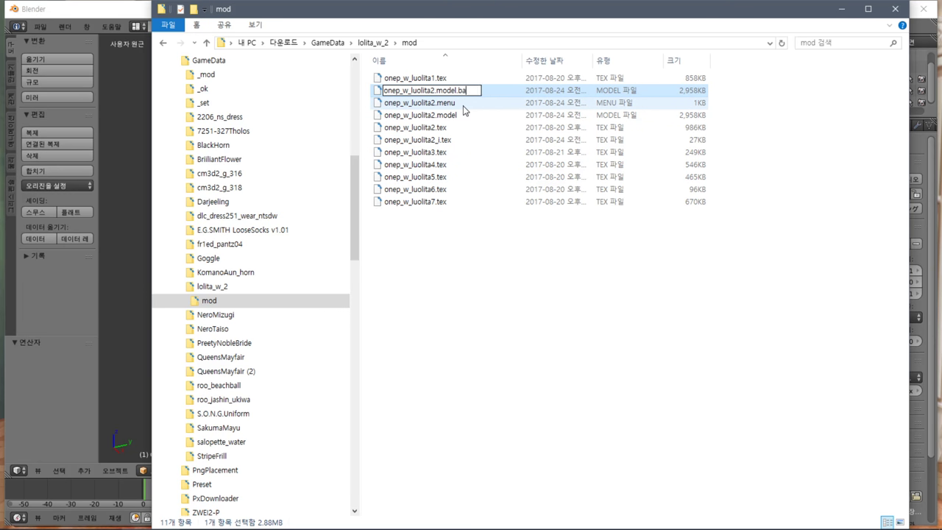
{"action": "type", "text": "k"}
{"action": "key", "text": "Return"}
{"action": "key", "text": "Return"}
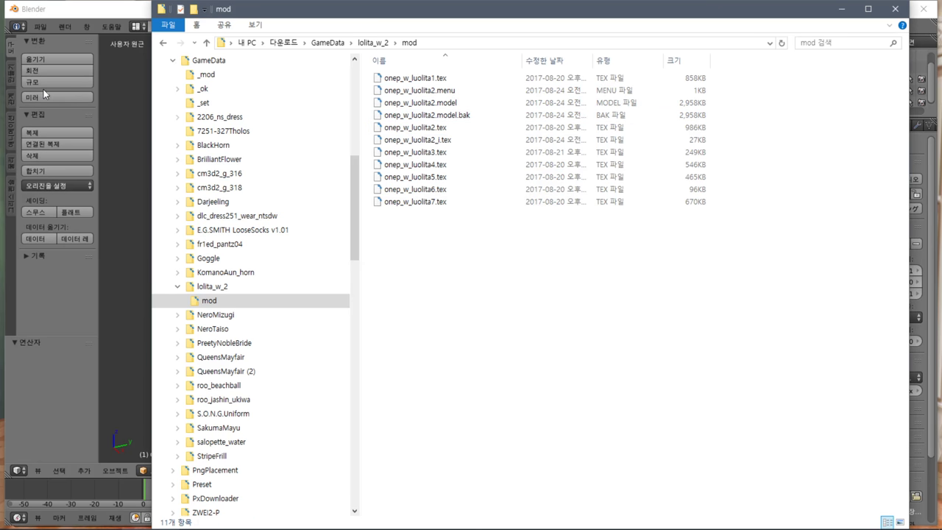
Import onep_w_luolita2.model from D:\GameData\lolita_w_2\mod with the CM3D2 Model importer.
{"action": "mouse_move", "coordinate": [251, 295]}
{"action": "left_click", "coordinate": [40, 27]}
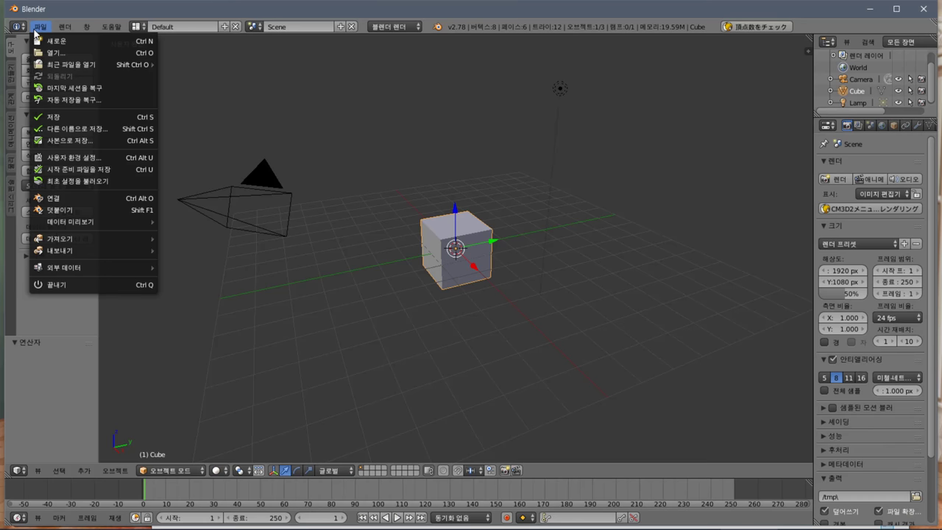
{"action": "mouse_move", "coordinate": [90, 239]}
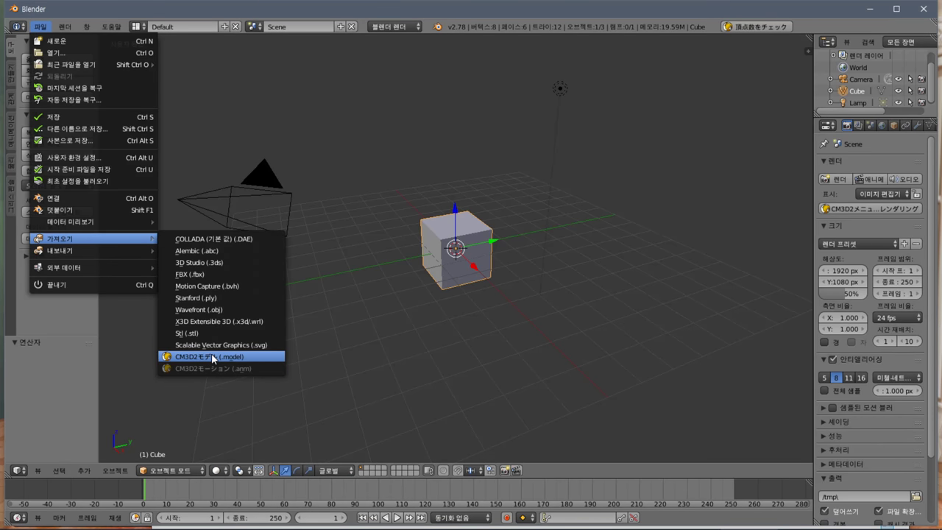
{"action": "left_click", "coordinate": [210, 357]}
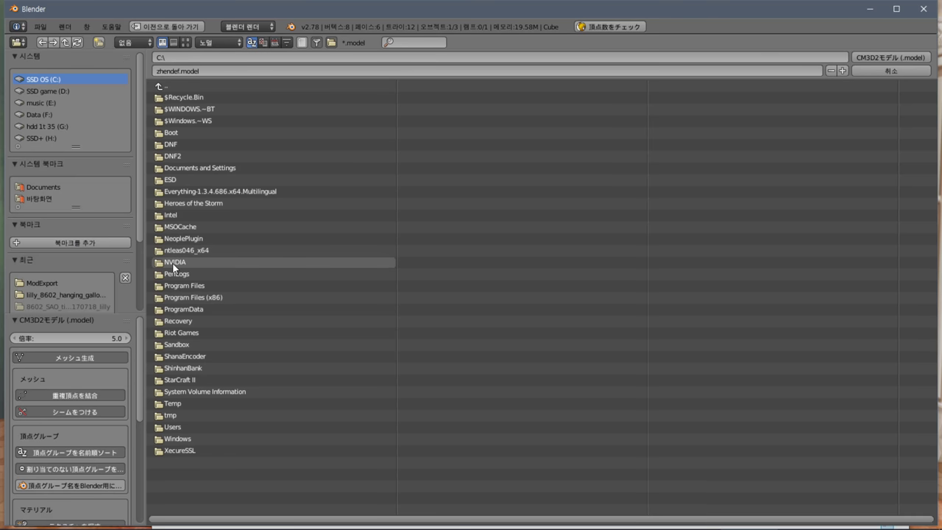
{"action": "left_click", "coordinate": [52, 91]}
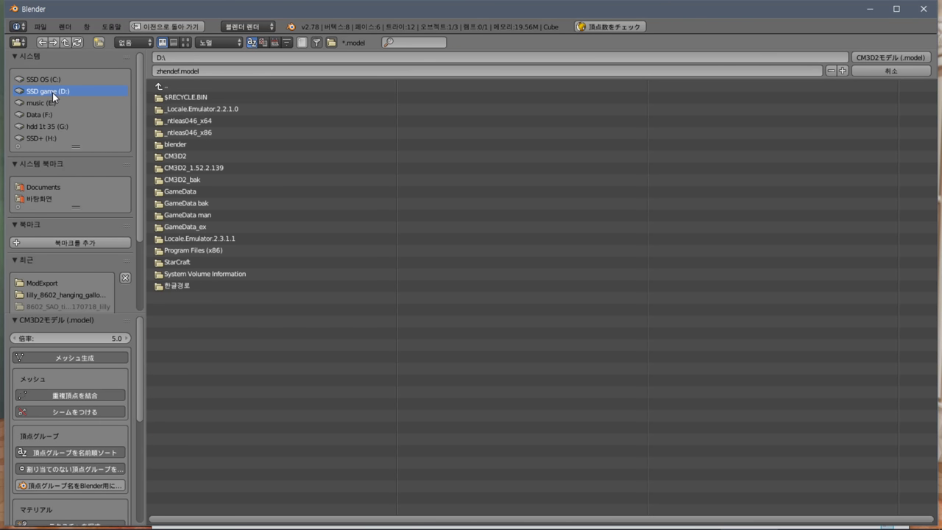
{"action": "left_click", "coordinate": [213, 191]}
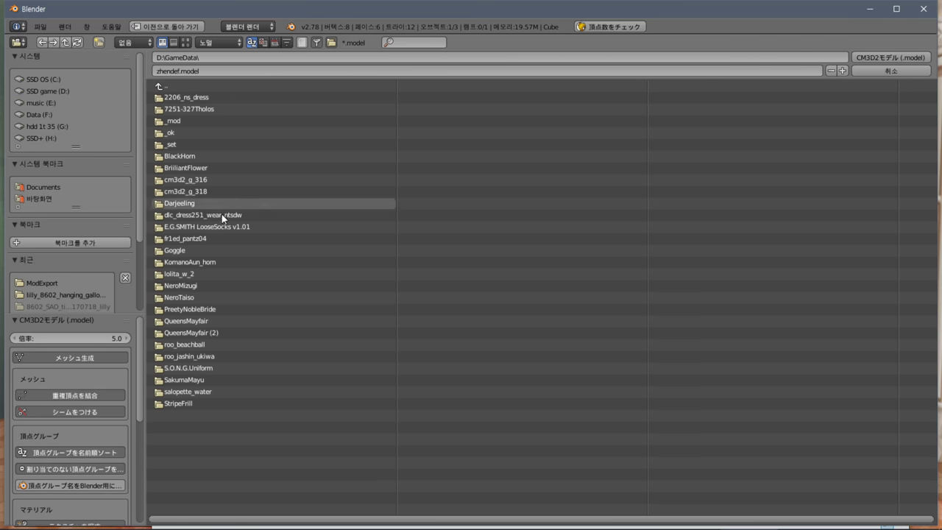
{"action": "left_click", "coordinate": [221, 273]}
{"action": "left_click", "coordinate": [210, 99]}
{"action": "left_click", "coordinate": [207, 99]}
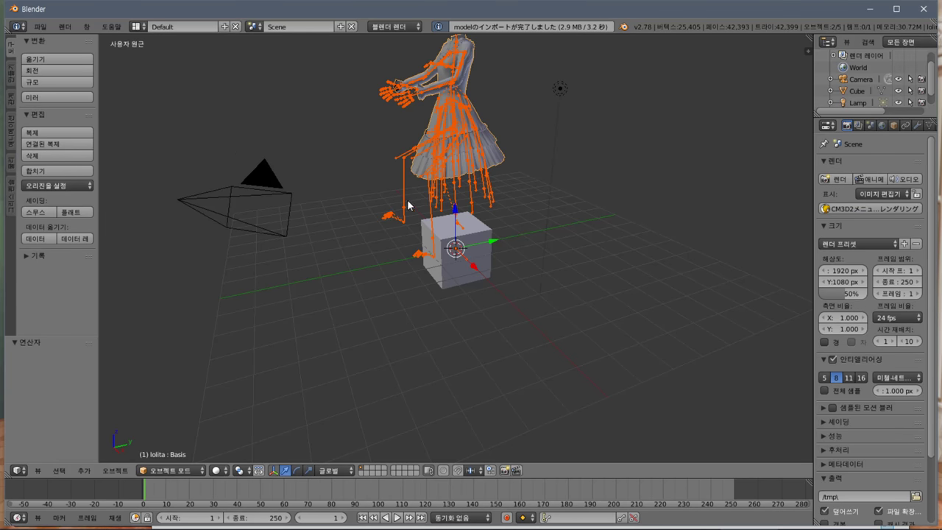
Orbit to expose the cube beneath the dress, then select and delete it.
{"action": "mouse_move", "coordinate": [233, 141]}
{"action": "middle_mouse_down"}
{"action": "mouse_move", "coordinate": [584, 93]}
{"action": "mouse_move", "coordinate": [494, 137]}
{"action": "mouse_move", "coordinate": [498, 175]}
{"action": "middle_mouse_up"}
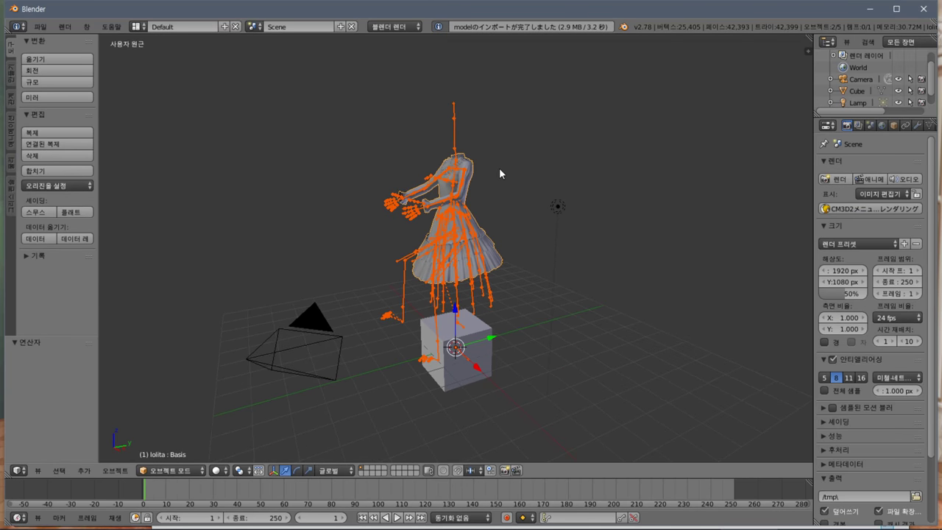
{"action": "scroll", "coordinate": [499, 174], "scroll_direction": "up", "scroll_amount": 7}
{"action": "scroll", "coordinate": [499, 174], "scroll_direction": "down", "scroll_amount": 2}
{"action": "scroll", "coordinate": [499, 173], "scroll_direction": "down", "scroll_amount": 2}
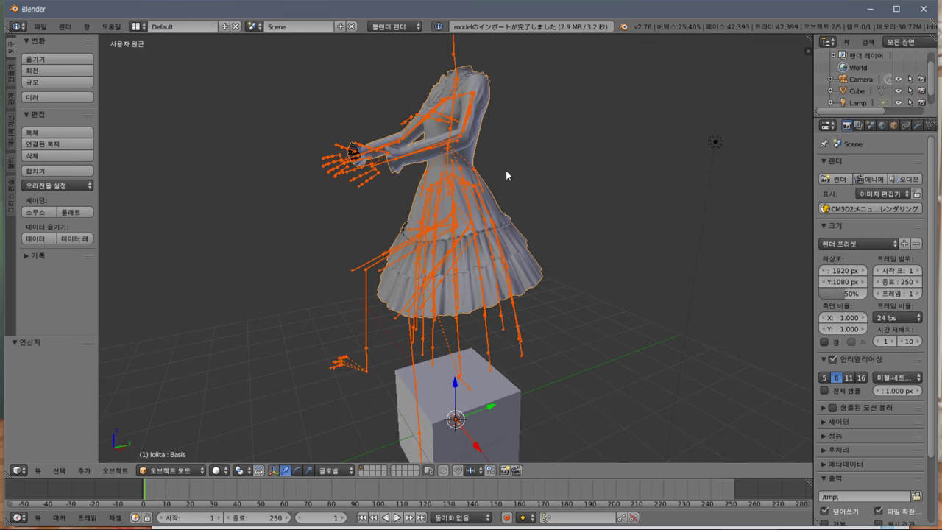
{"action": "mouse_move", "coordinate": [541, 209]}
{"action": "middle_mouse_down"}
{"action": "mouse_move", "coordinate": [596, 208]}
{"action": "mouse_move", "coordinate": [463, 158]}
{"action": "mouse_move", "coordinate": [490, 176]}
{"action": "middle_mouse_up"}
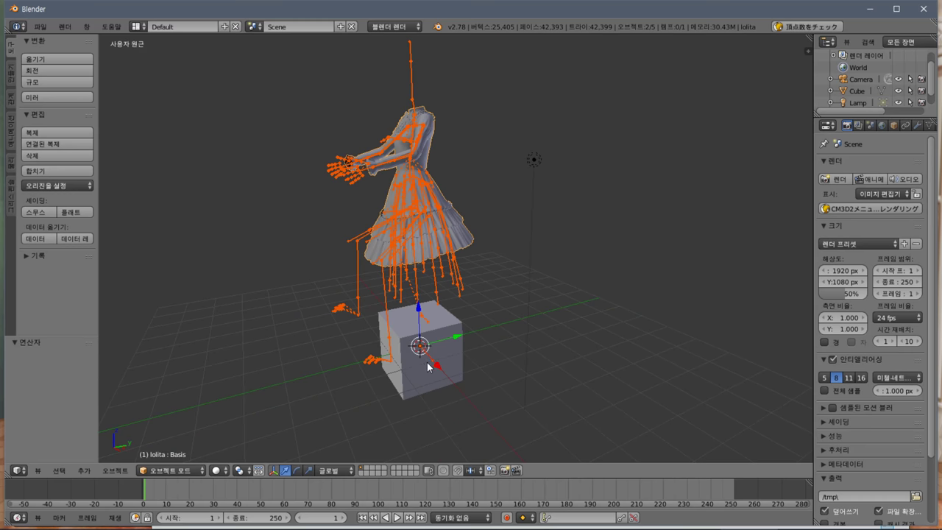
{"action": "right_click", "coordinate": [409, 337]}
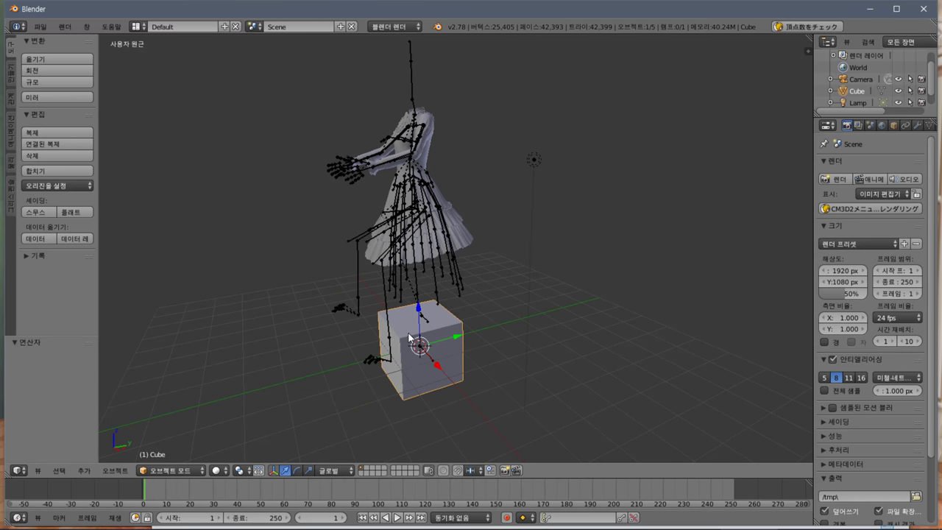
{"action": "key", "text": "x"}
{"action": "left_click", "coordinate": [405, 339]}
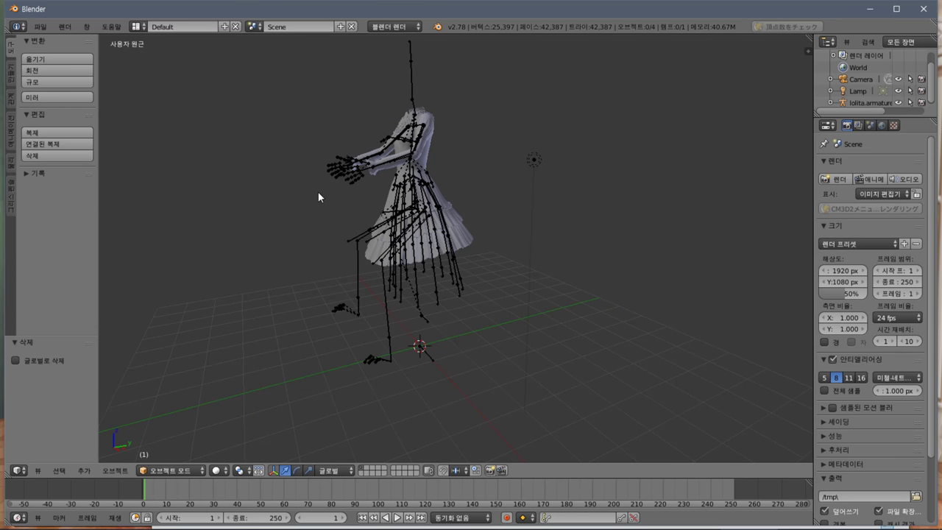
Turn to a front view, select the lolita dress mesh, reset the frame to 0, and open the mode list.
{"action": "mouse_move", "coordinate": [319, 195]}
{"action": "middle_mouse_down"}
{"action": "mouse_move", "coordinate": [355, 199]}
{"action": "mouse_move", "coordinate": [333, 214]}
{"action": "mouse_move", "coordinate": [335, 201]}
{"action": "mouse_move", "coordinate": [356, 206]}
{"action": "mouse_move", "coordinate": [337, 213]}
{"action": "mouse_move", "coordinate": [287, 201]}
{"action": "mouse_move", "coordinate": [296, 210]}
{"action": "middle_mouse_up"}
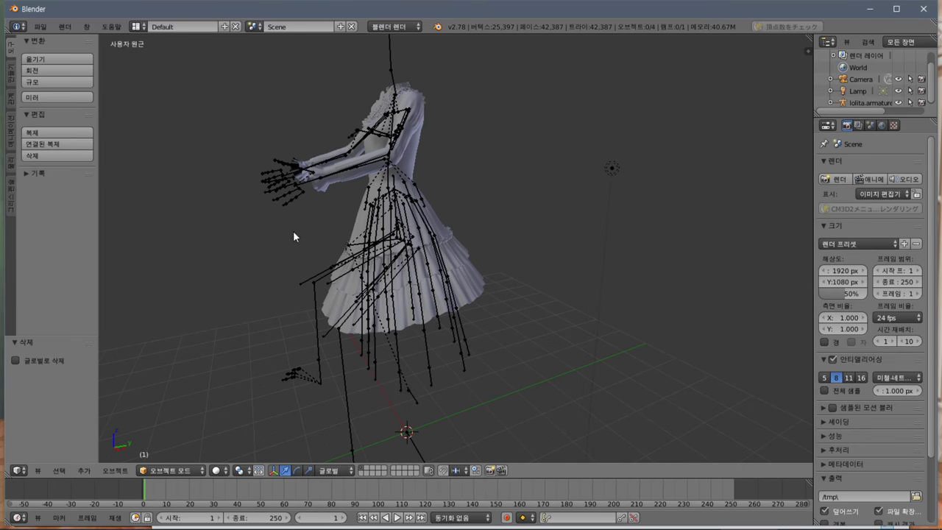
{"action": "mouse_move", "coordinate": [318, 238]}
{"action": "middle_mouse_down"}
{"action": "mouse_move", "coordinate": [408, 233]}
{"action": "mouse_move", "coordinate": [411, 176]}
{"action": "mouse_move", "coordinate": [405, 235]}
{"action": "mouse_move", "coordinate": [392, 219]}
{"action": "mouse_move", "coordinate": [390, 237]}
{"action": "middle_mouse_up"}
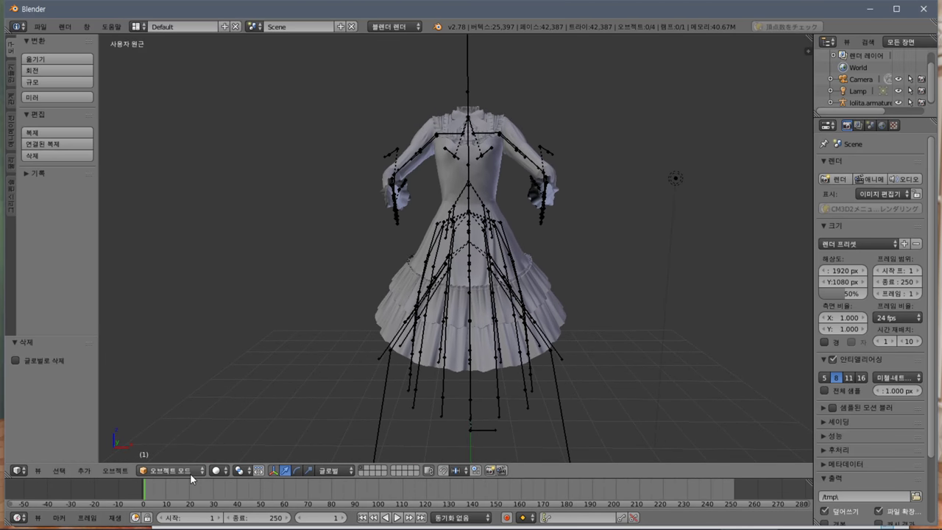
{"action": "right_click", "coordinate": [479, 264]}
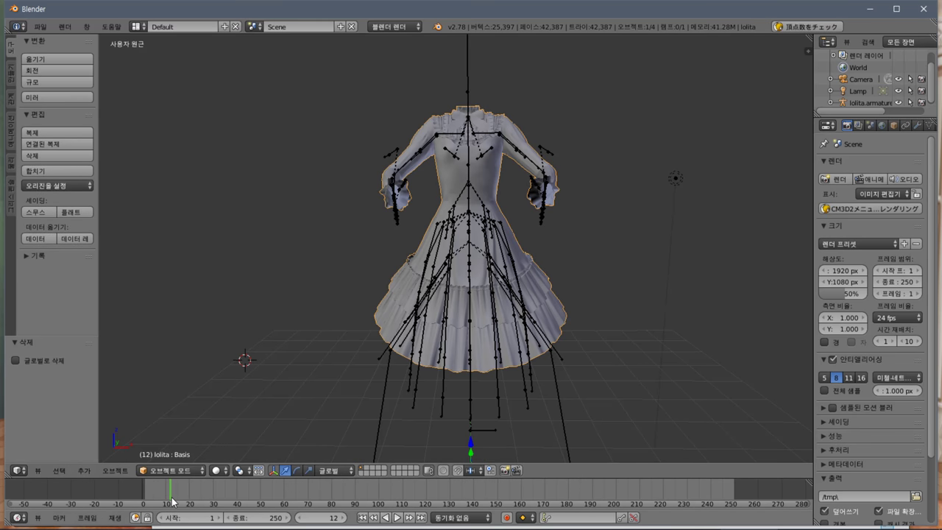
{"action": "left_click_drag", "start_coordinate": [172, 503], "coordinate": [143, 503]}
{"action": "left_click", "coordinate": [173, 471]}
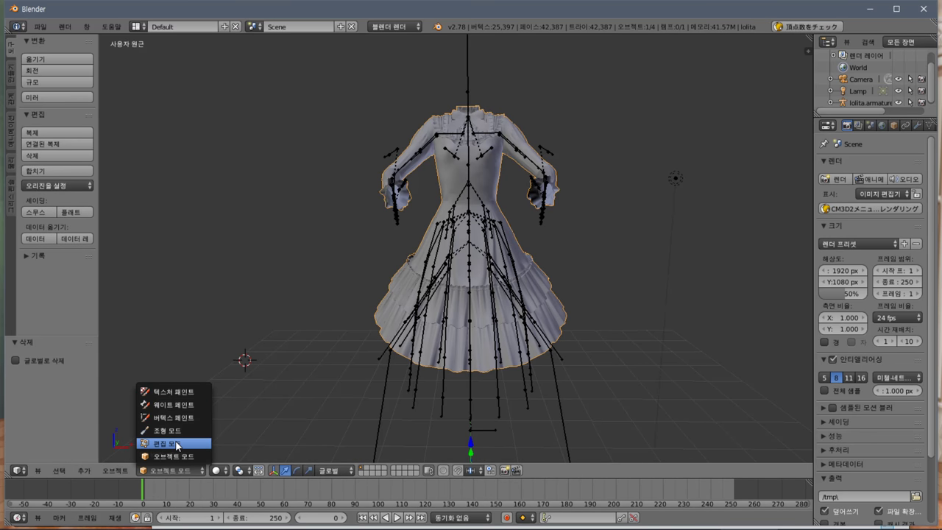
Put the dress in Edit Mode, show hidden back edges, use Wireframe shading, and frame the skirt.
{"action": "left_click", "coordinate": [176, 444]}
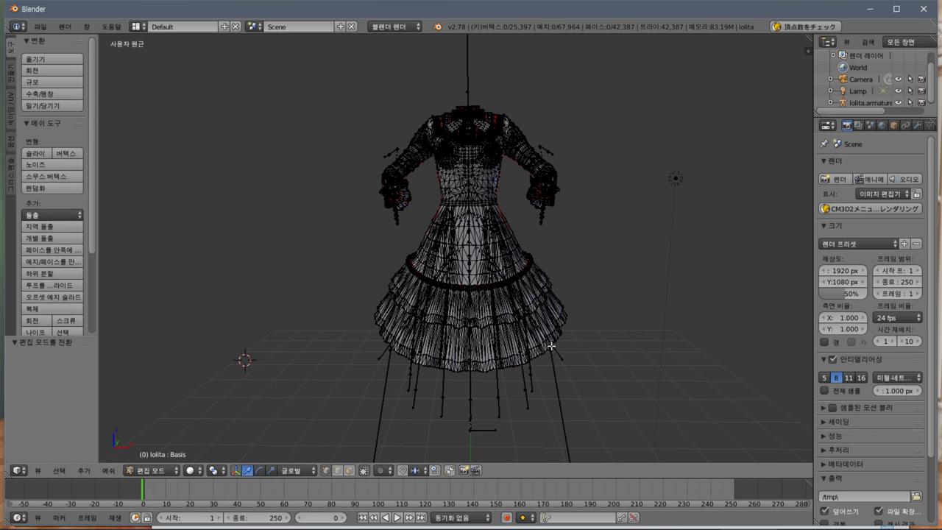
{"action": "left_click", "coordinate": [349, 472]}
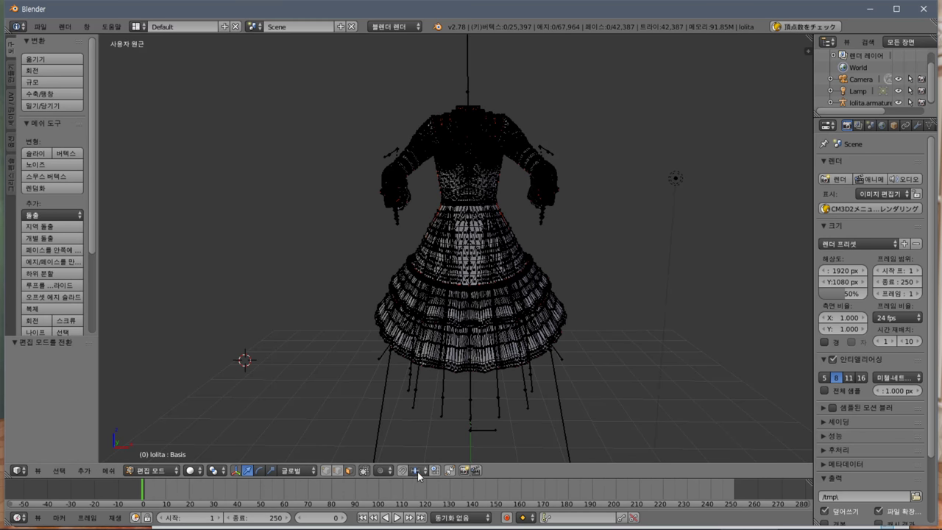
{"action": "left_click", "coordinate": [191, 472]}
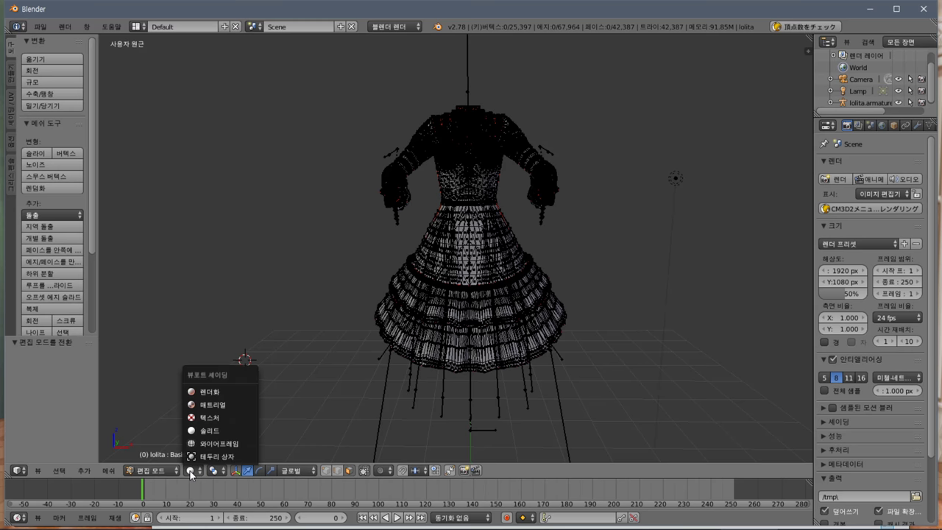
{"action": "left_click", "coordinate": [220, 443]}
{"action": "scroll", "coordinate": [657, 287], "scroll_direction": "up", "scroll_amount": 2}
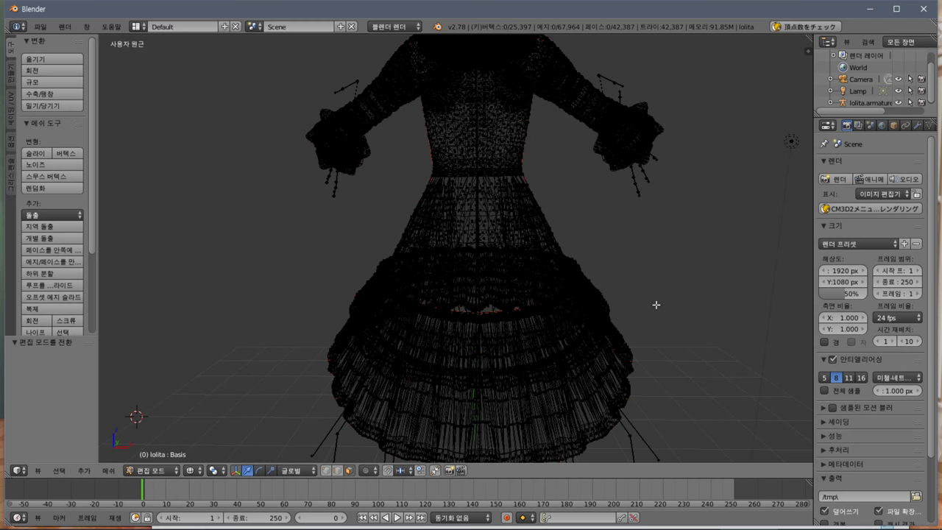
{"action": "mouse_move", "coordinate": [653, 326]}
{"action": "middle_mouse_down"}
{"action": "mouse_move", "coordinate": [662, 225]}
{"action": "mouse_move", "coordinate": [680, 176]}
{"action": "mouse_move", "coordinate": [678, 120]}
{"action": "mouse_move", "coordinate": [667, 155]}
{"action": "mouse_move", "coordinate": [635, 196]}
{"action": "mouse_move", "coordinate": [656, 128]}
{"action": "mouse_move", "coordinate": [645, 143]}
{"action": "mouse_move", "coordinate": [658, 84]}
{"action": "mouse_move", "coordinate": [646, 78]}
{"action": "middle_mouse_up"}
{"action": "scroll", "coordinate": [636, 99], "scroll_direction": "down", "scroll_amount": 3}
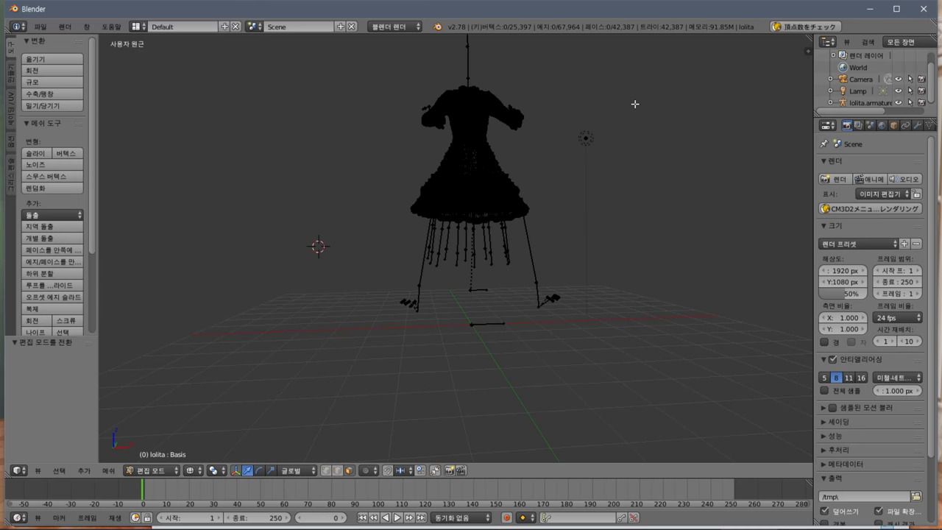
{"action": "scroll", "coordinate": [632, 75], "scroll_direction": "up", "scroll_amount": 4}
{"action": "scroll", "coordinate": [632, 75], "scroll_direction": "up", "scroll_amount": 1}
{"action": "mouse_move", "coordinate": [608, 131]}
{"action": "middle_mouse_down"}
{"action": "mouse_move", "coordinate": [610, 105]}
{"action": "mouse_move", "coordinate": [593, 237]}
{"action": "mouse_move", "coordinate": [522, 290]}
{"action": "mouse_move", "coordinate": [610, 294]}
{"action": "mouse_move", "coordinate": [581, 194]}
{"action": "mouse_move", "coordinate": [568, 270]}
{"action": "mouse_move", "coordinate": [509, 282]}
{"action": "middle_mouse_up"}
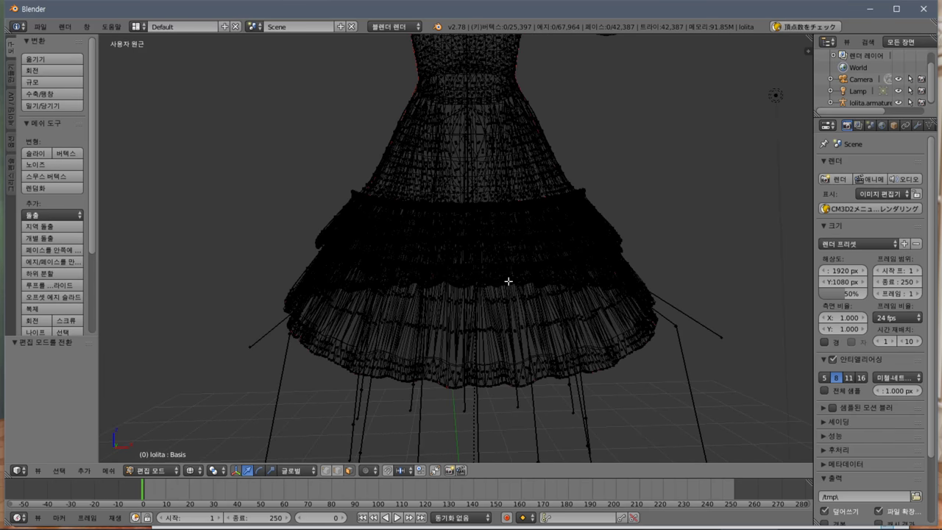
Change the pivot point and switch the viewport back to Solid shading.
{"action": "left_click", "coordinate": [193, 470]}
{"action": "left_click", "coordinate": [212, 449]}
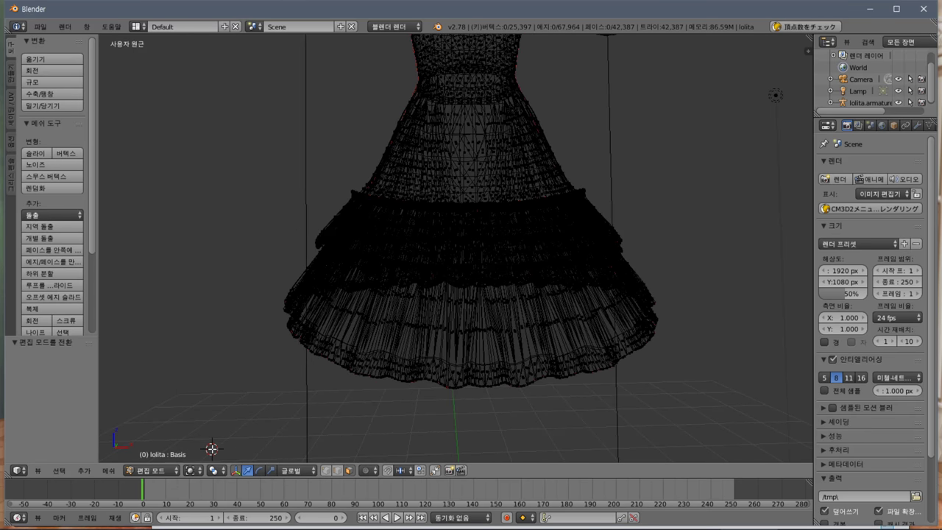
{"action": "left_click", "coordinate": [189, 471]}
{"action": "left_click", "coordinate": [221, 427]}
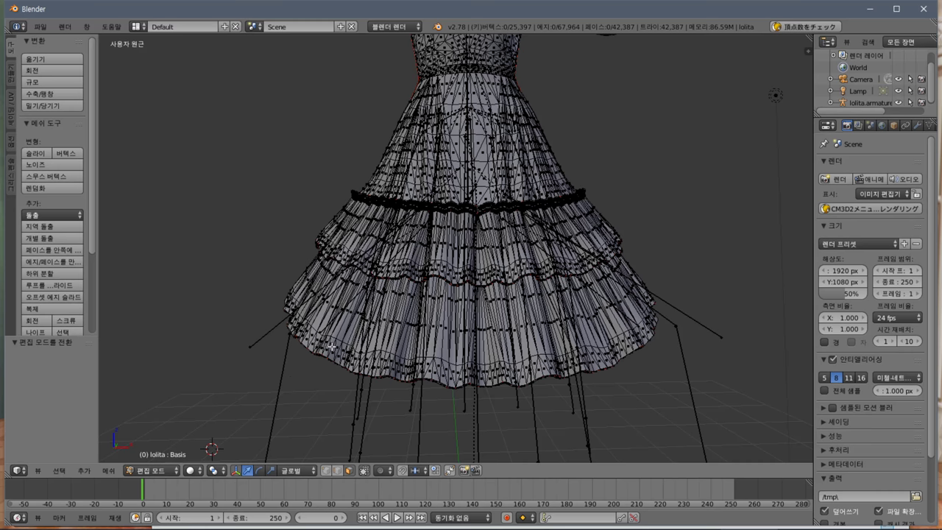
{"action": "middle_click_drag", "start_coordinate": [363, 339], "coordinate": [358, 483]}
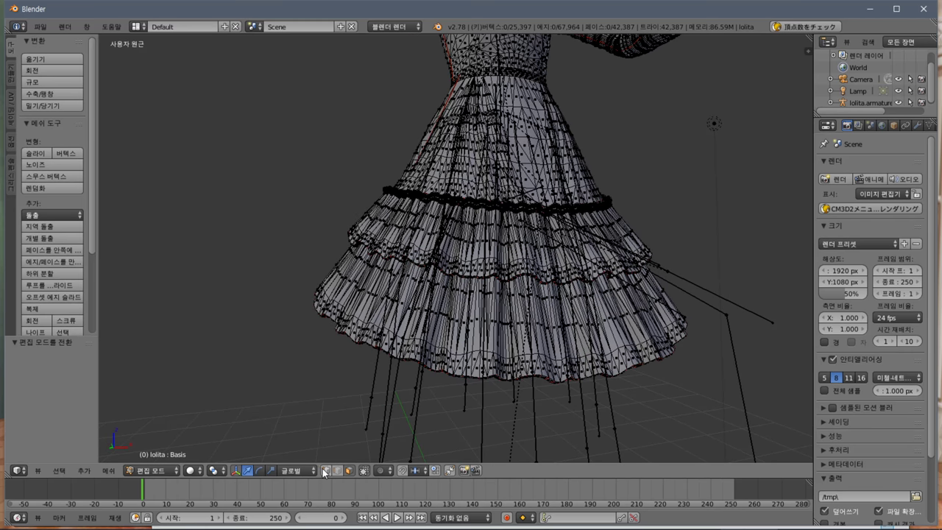
Hide the mesh's back edges again and select one edge on the lower skirt ruffle.
{"action": "left_click", "coordinate": [324, 470]}
{"action": "left_click", "coordinate": [364, 470]}
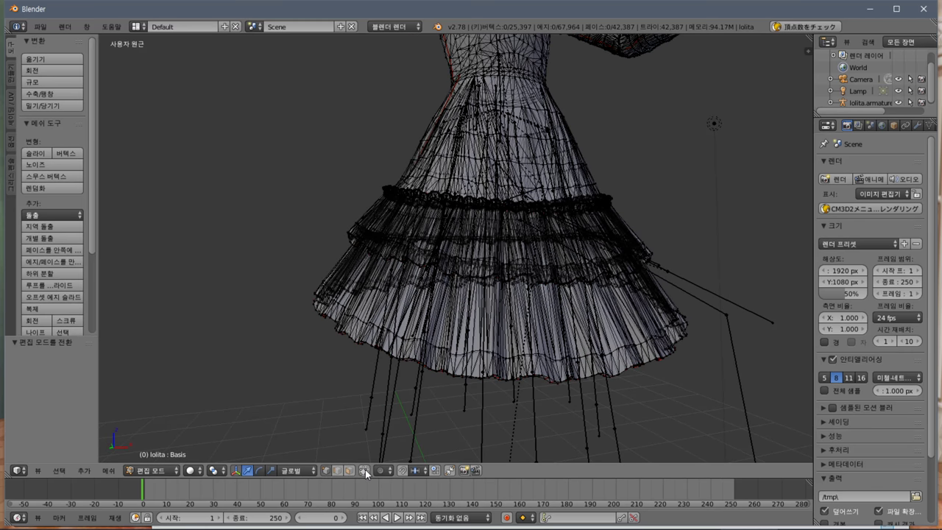
{"action": "left_click", "coordinate": [364, 470]}
{"action": "left_click", "coordinate": [364, 470]}
{"action": "mouse_move", "coordinate": [360, 438]}
{"action": "middle_mouse_down"}
{"action": "mouse_move", "coordinate": [326, 410]}
{"action": "mouse_move", "coordinate": [252, 410]}
{"action": "mouse_move", "coordinate": [253, 431]}
{"action": "mouse_move", "coordinate": [241, 406]}
{"action": "mouse_move", "coordinate": [273, 357]}
{"action": "mouse_move", "coordinate": [126, 261]}
{"action": "mouse_move", "coordinate": [374, 351]}
{"action": "mouse_move", "coordinate": [387, 394]}
{"action": "mouse_move", "coordinate": [311, 401]}
{"action": "mouse_move", "coordinate": [509, 342]}
{"action": "middle_mouse_up"}
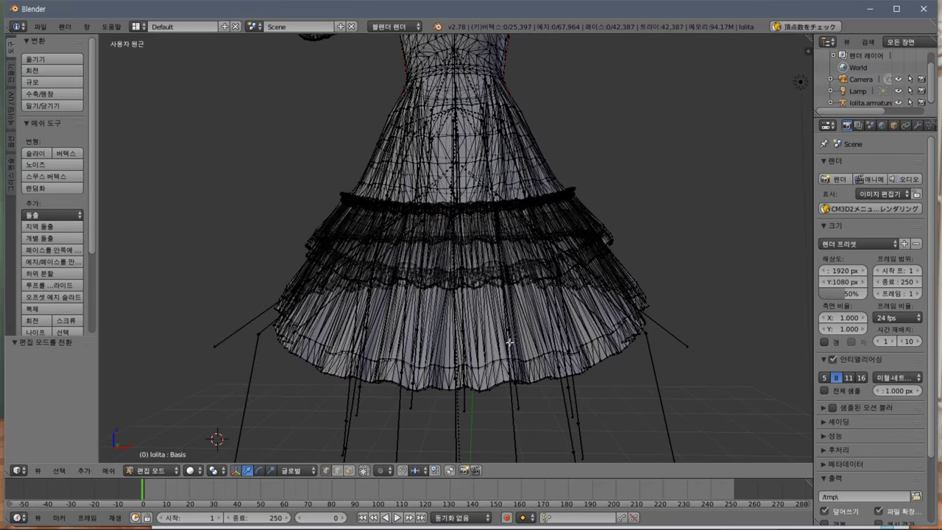
{"action": "left_click", "coordinate": [348, 471]}
{"action": "right_click", "coordinate": [479, 350]}
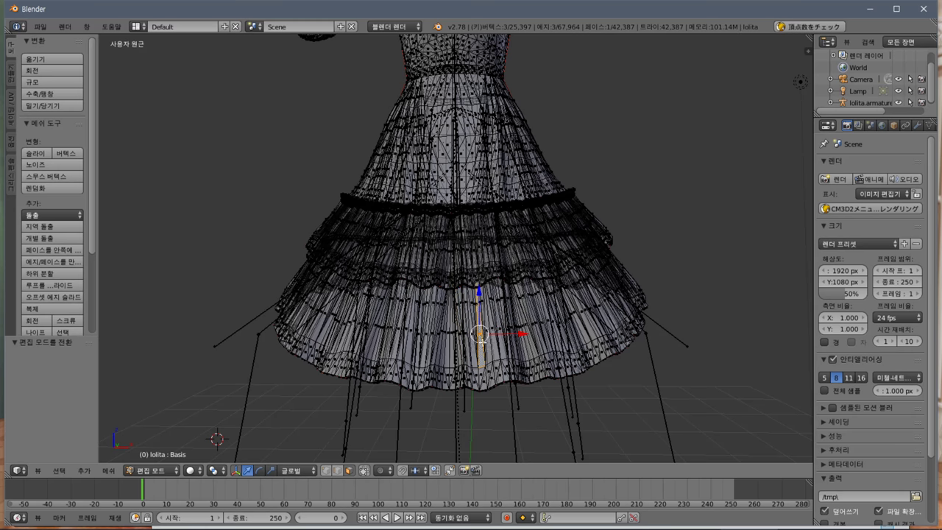
{"action": "left_click", "coordinate": [151, 471]}
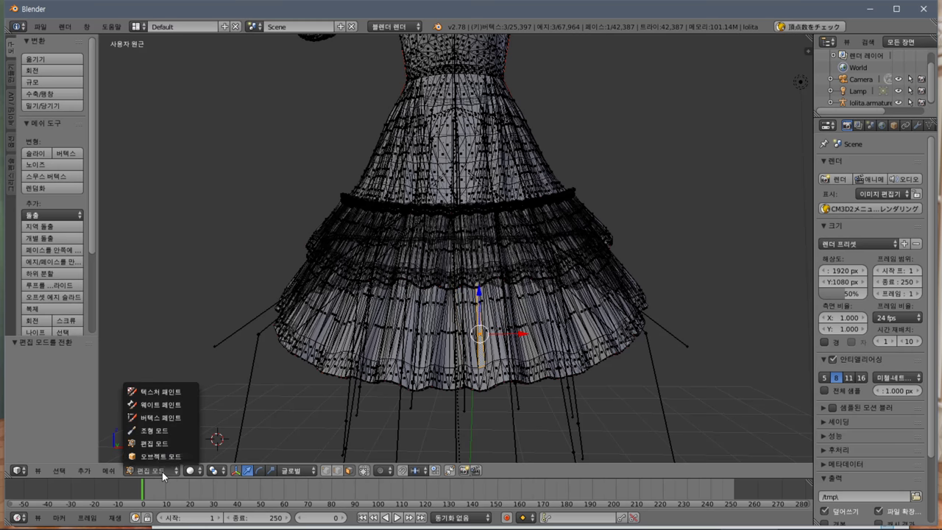
Switch to Object Mode, orbit under the skirt, and alternate selection between armature and dress mesh.
{"action": "left_click", "coordinate": [162, 457]}
{"action": "mouse_move", "coordinate": [262, 297]}
{"action": "middle_mouse_down"}
{"action": "mouse_move", "coordinate": [357, 203]}
{"action": "mouse_move", "coordinate": [371, 221]}
{"action": "mouse_move", "coordinate": [360, 234]}
{"action": "middle_mouse_up"}
{"action": "scroll", "coordinate": [406, 214], "scroll_direction": "up", "scroll_amount": 4}
{"action": "scroll", "coordinate": [405, 214], "scroll_direction": "up", "scroll_amount": 4}
{"action": "mouse_move", "coordinate": [405, 214]}
{"action": "middle_mouse_down"}
{"action": "mouse_move", "coordinate": [493, 205]}
{"action": "mouse_move", "coordinate": [527, 223]}
{"action": "mouse_move", "coordinate": [525, 176]}
{"action": "mouse_move", "coordinate": [525, 218]}
{"action": "mouse_move", "coordinate": [591, 228]}
{"action": "mouse_move", "coordinate": [505, 300]}
{"action": "middle_mouse_up"}
{"action": "right_click", "coordinate": [505, 300]}
{"action": "right_click", "coordinate": [490, 309]}
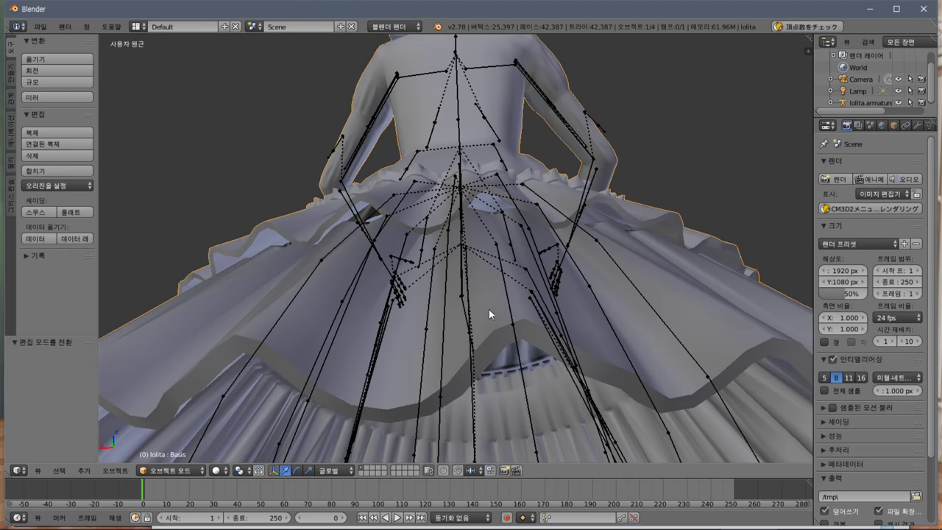
{"action": "right_click", "coordinate": [505, 330]}
{"action": "right_click", "coordinate": [505, 330]}
{"action": "mouse_move", "coordinate": [559, 281]}
{"action": "middle_mouse_down"}
{"action": "mouse_move", "coordinate": [432, 235]}
{"action": "mouse_move", "coordinate": [364, 274]}
{"action": "mouse_move", "coordinate": [337, 331]}
{"action": "mouse_move", "coordinate": [334, 362]}
{"action": "mouse_move", "coordinate": [356, 389]}
{"action": "mouse_move", "coordinate": [248, 379]}
{"action": "mouse_move", "coordinate": [293, 393]}
{"action": "mouse_move", "coordinate": [551, 255]}
{"action": "middle_mouse_up"}
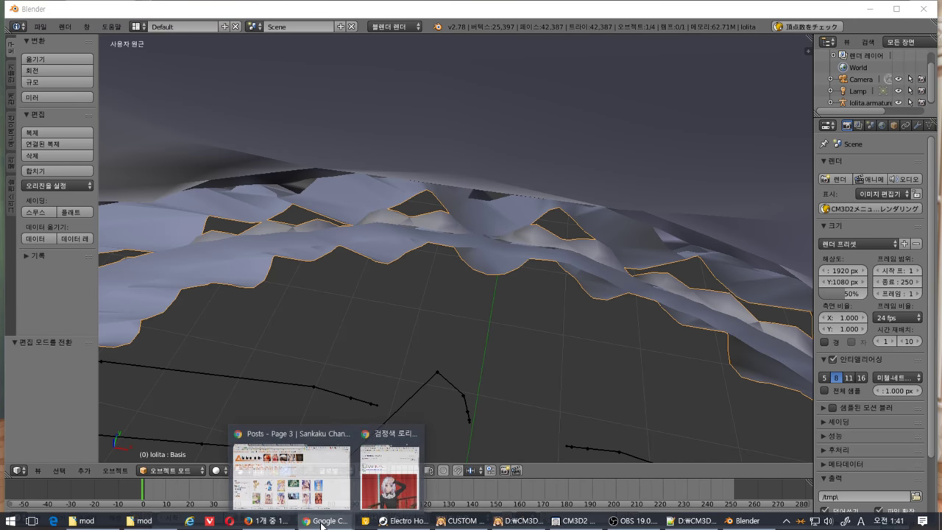
Join the Properties editor into the Outliner so it fills the right-hand column.
{"action": "left_click", "coordinate": [259, 522]}
{"action": "left_click", "coordinate": [299, 523]}
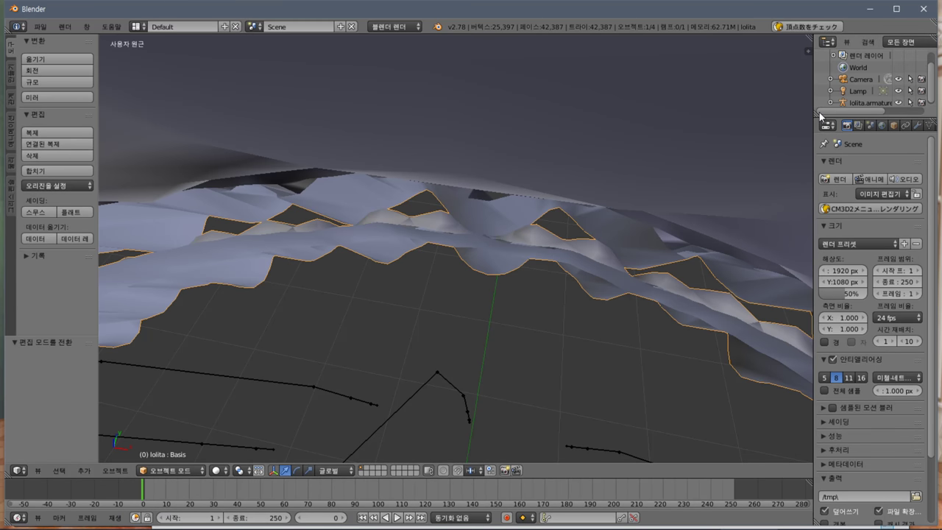
{"action": "left_click_drag", "start_coordinate": [818, 114], "coordinate": [839, 133]}
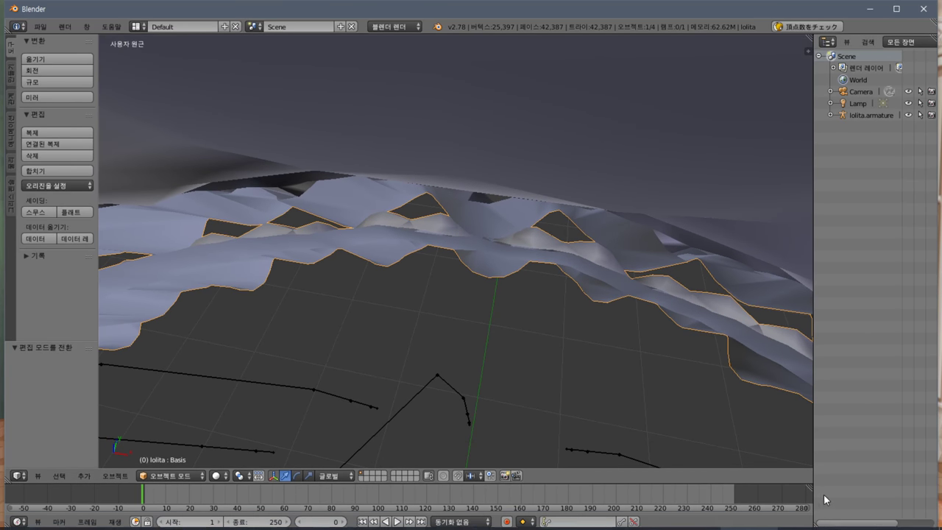
{"action": "left_click_drag", "start_coordinate": [815, 523], "coordinate": [815, 417]}
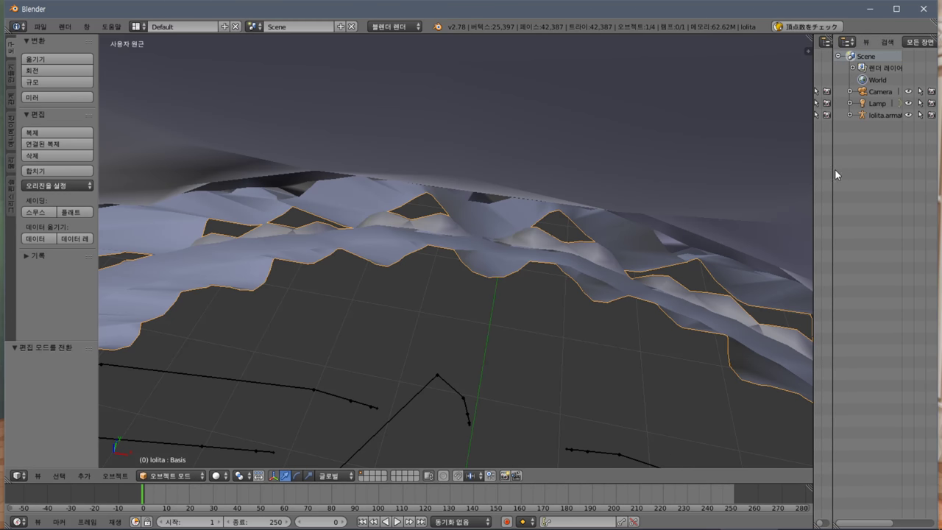
{"action": "left_click_drag", "start_coordinate": [833, 525], "coordinate": [816, 524]}
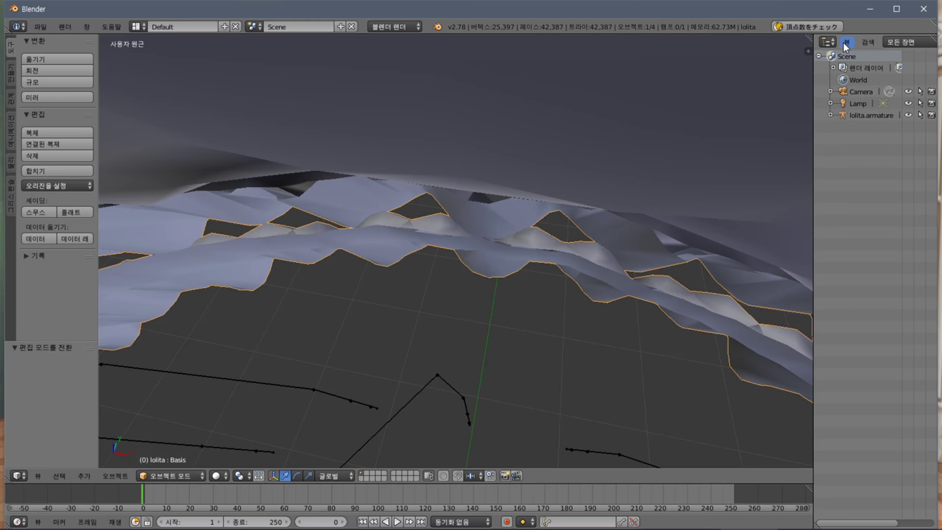
{"action": "left_click", "coordinate": [847, 42]}
Switch to the screen recorder window and then back to Blender.
{"action": "key", "text": "alt+Tab"}
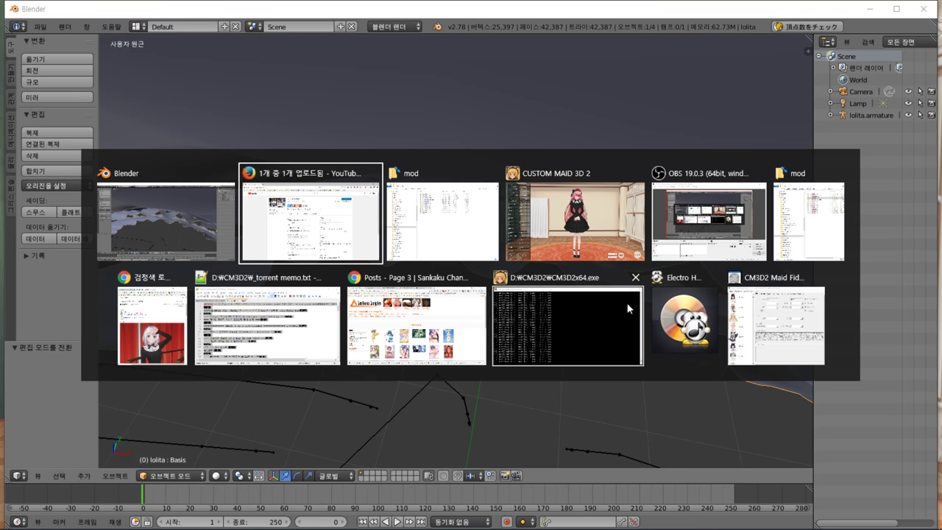
{"action": "left_click", "coordinate": [629, 306]}
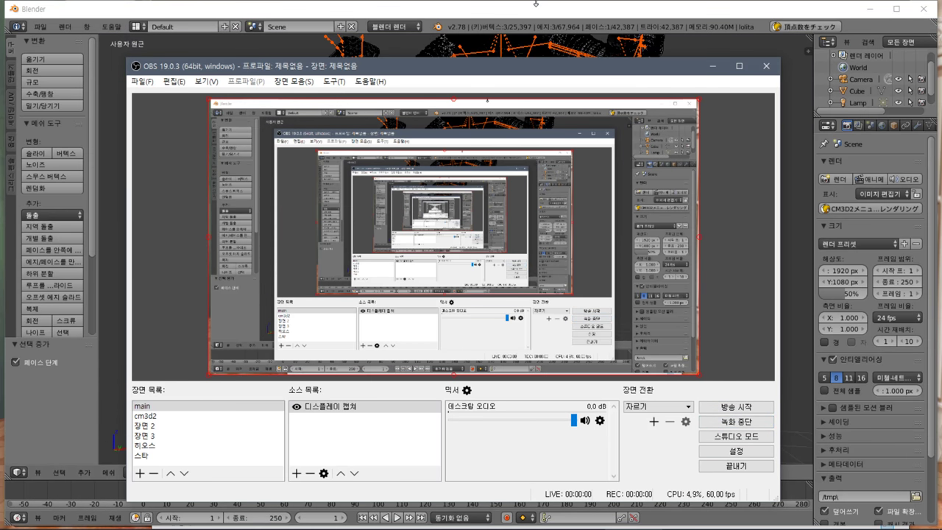
{"action": "key", "text": "alt+Tab"}
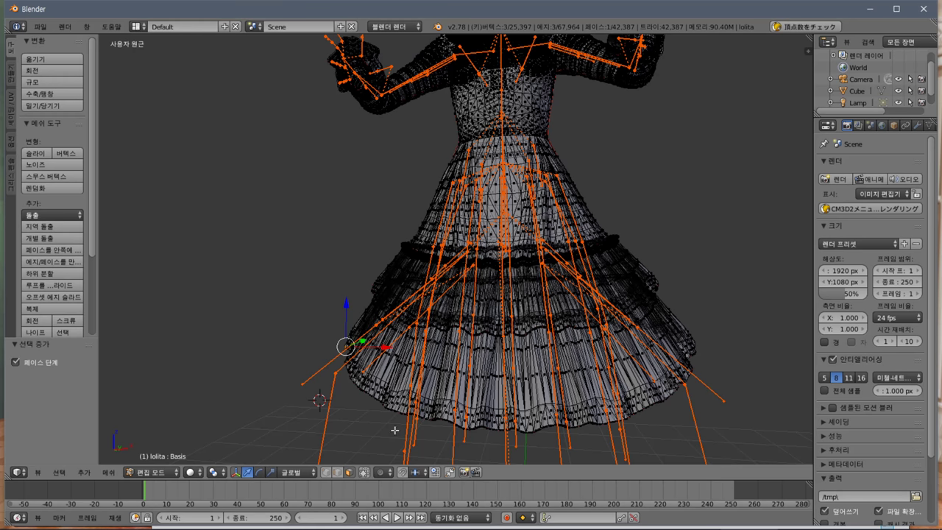
Show hidden back edges and box-select the vertices of the lower skirt layer.
{"action": "left_click", "coordinate": [329, 474]}
{"action": "left_click", "coordinate": [349, 473]}
{"action": "left_click", "coordinate": [59, 471]}
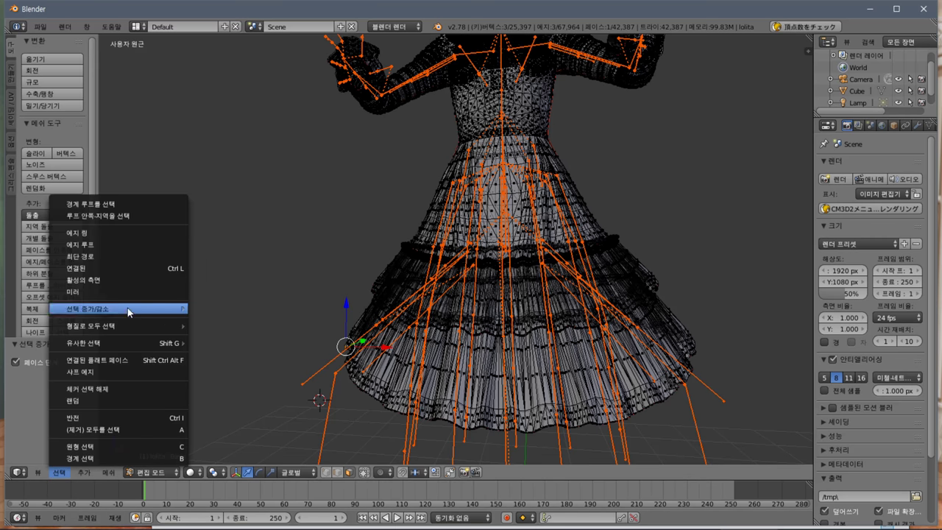
{"action": "left_click", "coordinate": [140, 458]}
{"action": "left_click_drag", "start_coordinate": [288, 346], "coordinate": [784, 449]}
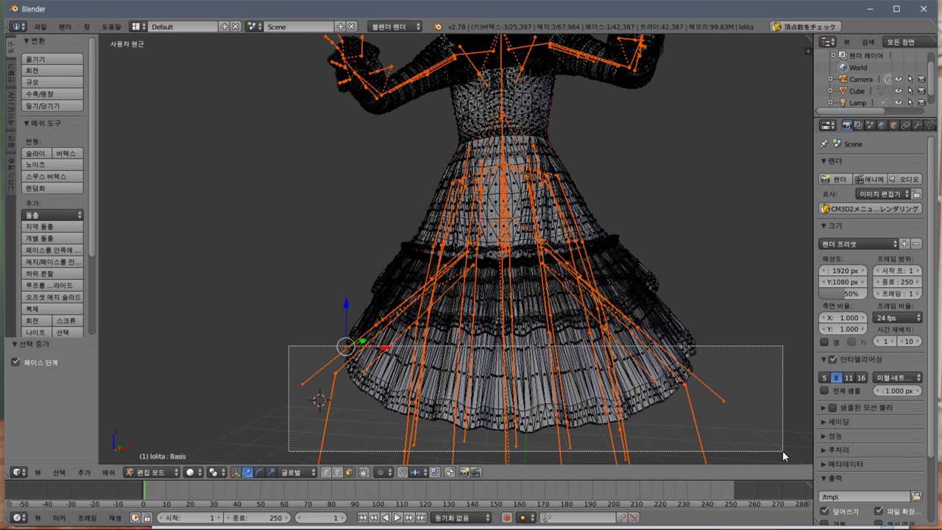
{"action": "middle_click_drag", "start_coordinate": [589, 357], "coordinate": [595, 339]}
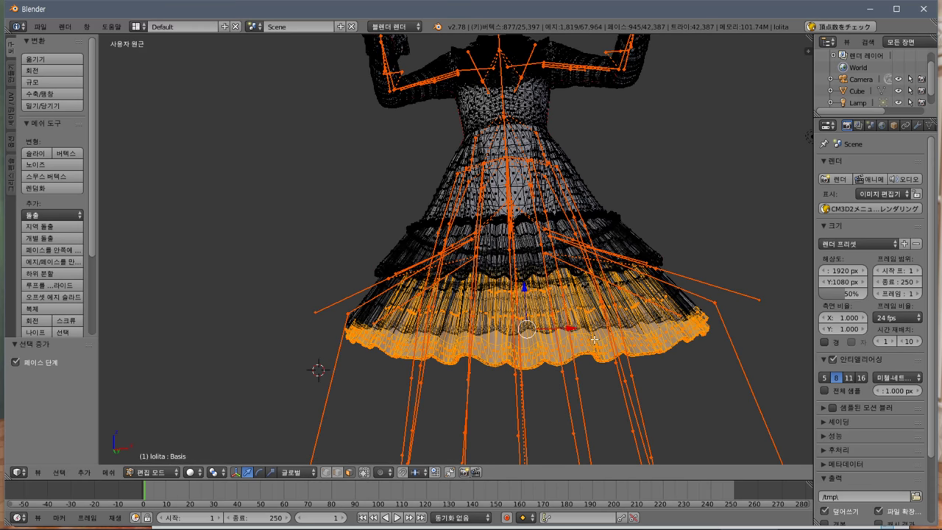
{"action": "left_click", "coordinate": [363, 473]}
{"action": "middle_click_drag", "start_coordinate": [413, 376], "coordinate": [413, 376]}
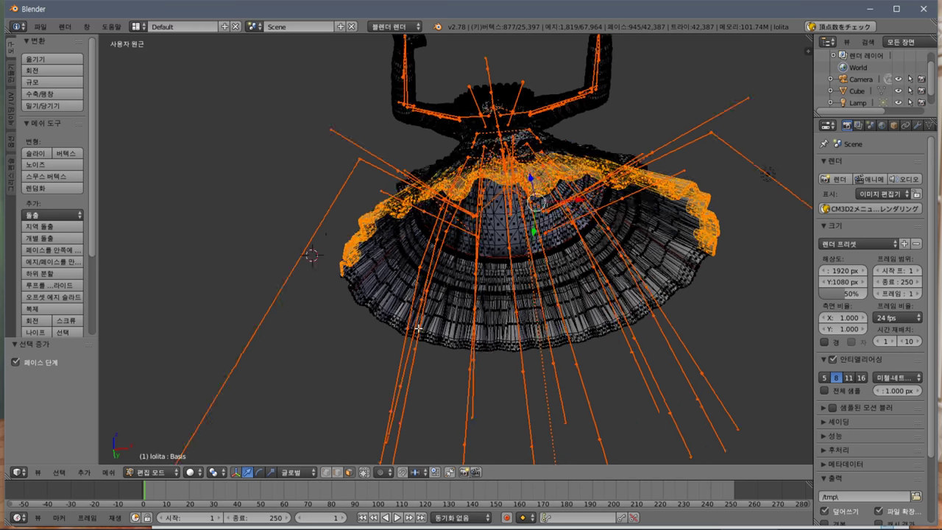
Grow the selection with Select More and Ctrl+Numpad+ twice to cover the whole lower tier.
{"action": "left_click", "coordinate": [59, 473]}
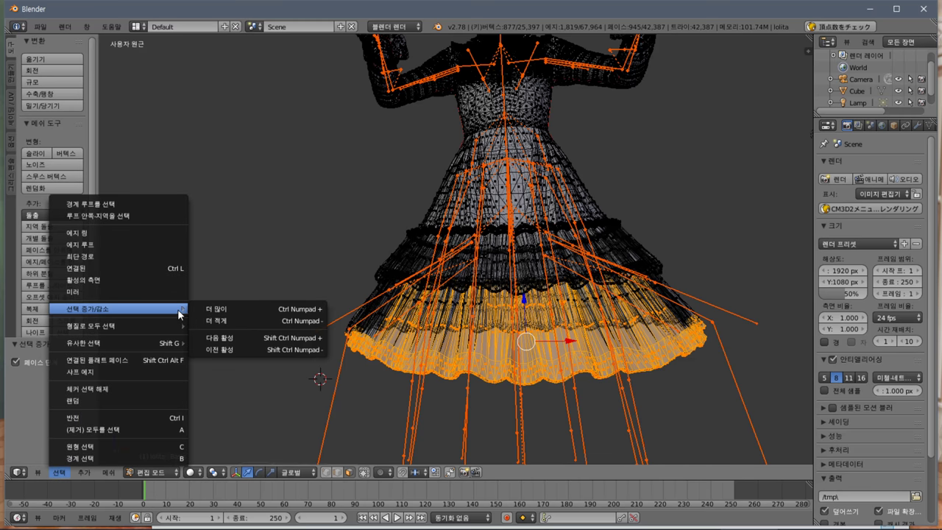
{"action": "left_click", "coordinate": [241, 307]}
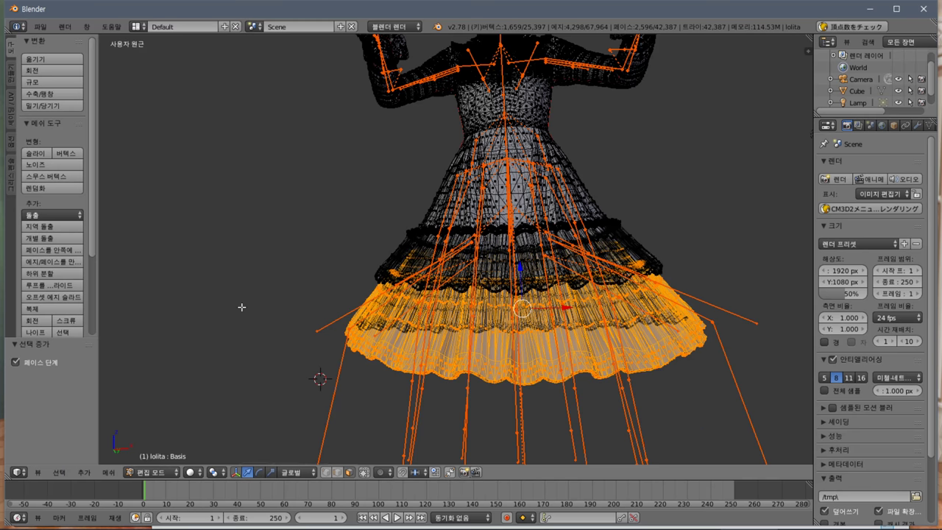
{"action": "key", "text": "ctrl+KP_Add"}
{"action": "key", "text": "ctrl+KP_Add"}
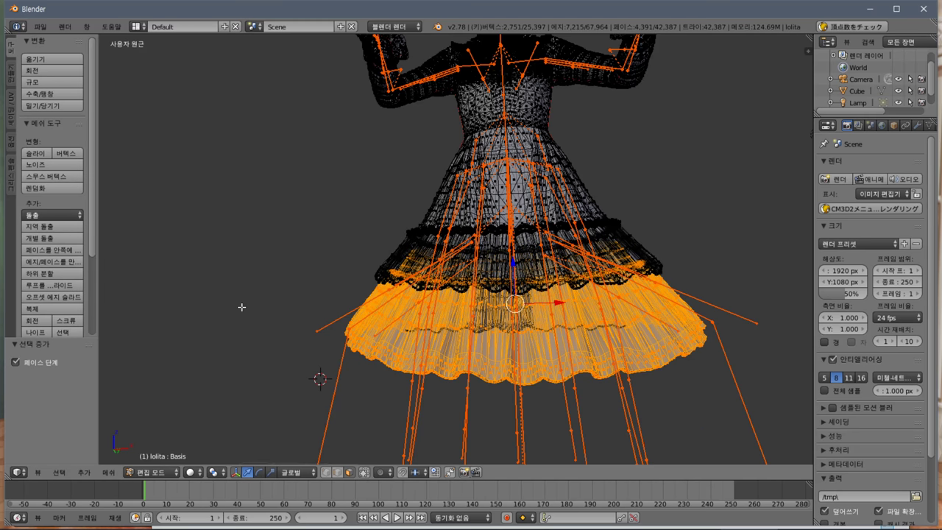
{"action": "key", "text": "ctrl+KP_Add"}
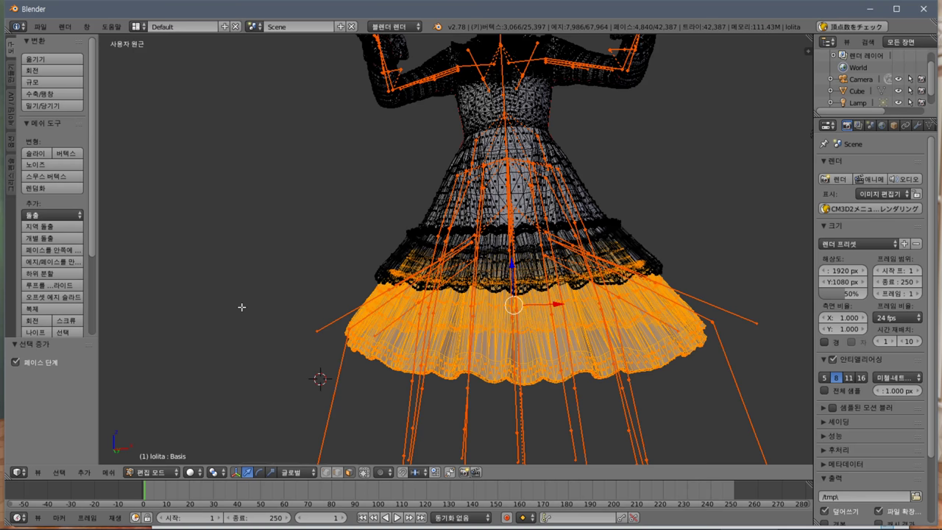
{"action": "mouse_move", "coordinate": [242, 306]}
{"action": "middle_mouse_down"}
{"action": "mouse_move", "coordinate": [252, 258]}
{"action": "mouse_move", "coordinate": [287, 194]}
{"action": "mouse_move", "coordinate": [221, 251]}
{"action": "mouse_move", "coordinate": [258, 302]}
{"action": "middle_mouse_up"}
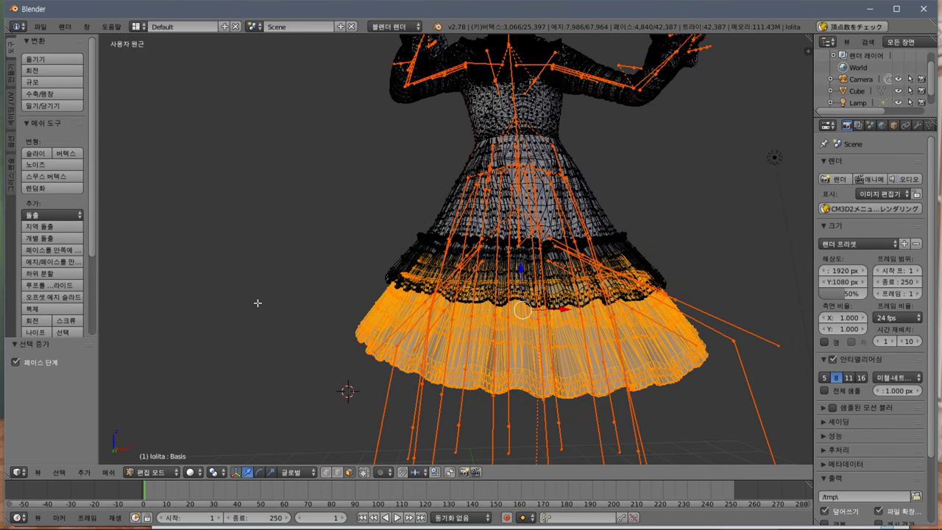
Delete the selected lower skirt vertices, leaving the dress at 37,553 faces.
{"action": "key", "text": "x"}
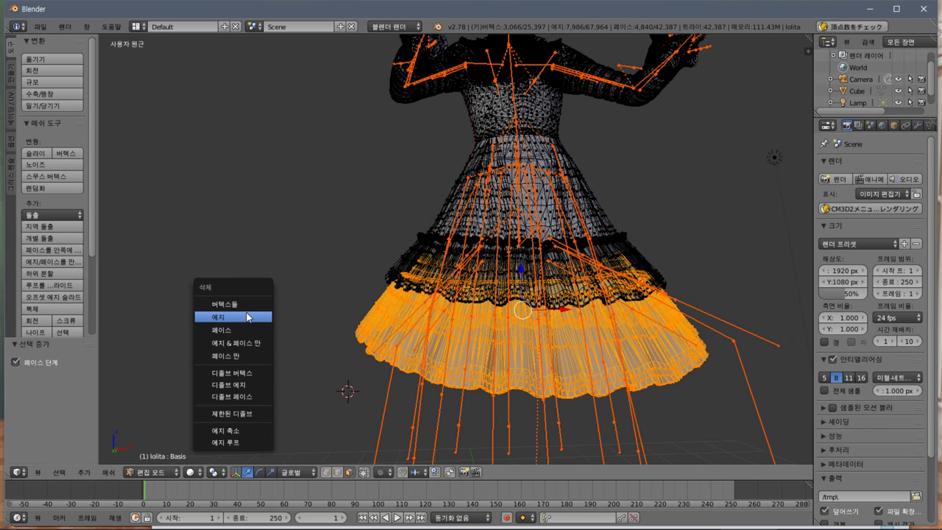
{"action": "left_click", "coordinate": [247, 306]}
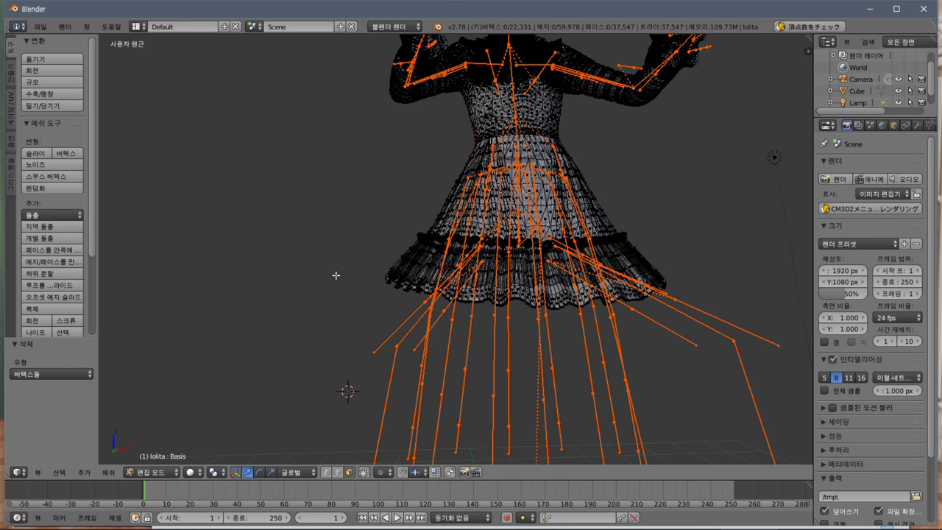
{"action": "mouse_move", "coordinate": [336, 275]}
{"action": "middle_mouse_down"}
{"action": "mouse_move", "coordinate": [326, 216]}
{"action": "mouse_move", "coordinate": [336, 202]}
{"action": "mouse_move", "coordinate": [228, 271]}
{"action": "mouse_move", "coordinate": [322, 301]}
{"action": "mouse_move", "coordinate": [307, 347]}
{"action": "middle_mouse_up"}
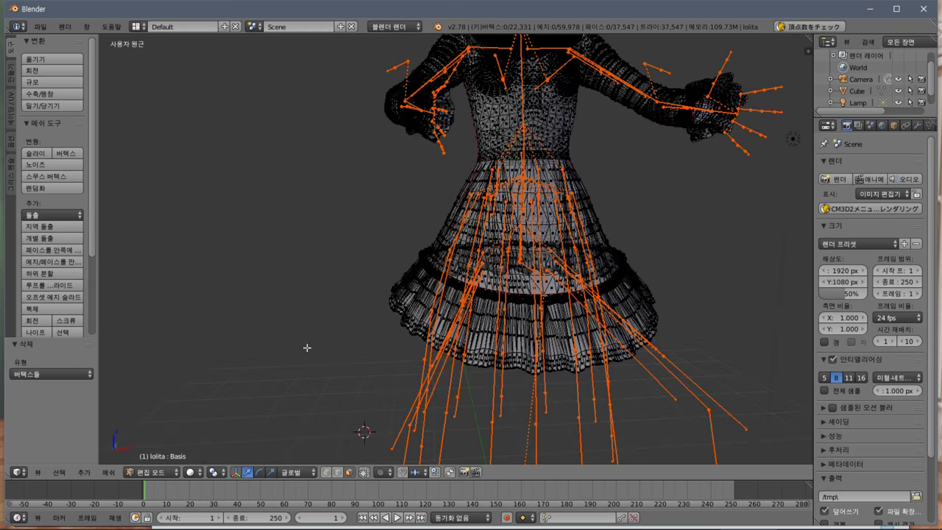
Return the mesh to Object Mode and orbit around the trimmed dress to inspect it.
{"action": "left_click", "coordinate": [167, 474]}
{"action": "left_click", "coordinate": [192, 472]}
{"action": "left_click", "coordinate": [166, 475]}
{"action": "left_click", "coordinate": [175, 458]}
{"action": "mouse_move", "coordinate": [484, 263]}
{"action": "middle_mouse_down"}
{"action": "mouse_move", "coordinate": [452, 273]}
{"action": "mouse_move", "coordinate": [469, 149]}
{"action": "mouse_move", "coordinate": [479, 200]}
{"action": "mouse_move", "coordinate": [479, 179]}
{"action": "mouse_move", "coordinate": [501, 174]}
{"action": "mouse_move", "coordinate": [437, 245]}
{"action": "middle_mouse_up"}
{"action": "scroll", "coordinate": [479, 179], "scroll_direction": "up", "scroll_amount": 3}
{"action": "scroll", "coordinate": [437, 246], "scroll_direction": "down", "scroll_amount": 5}
{"action": "scroll", "coordinate": [470, 199], "scroll_direction": "up", "scroll_amount": 3}
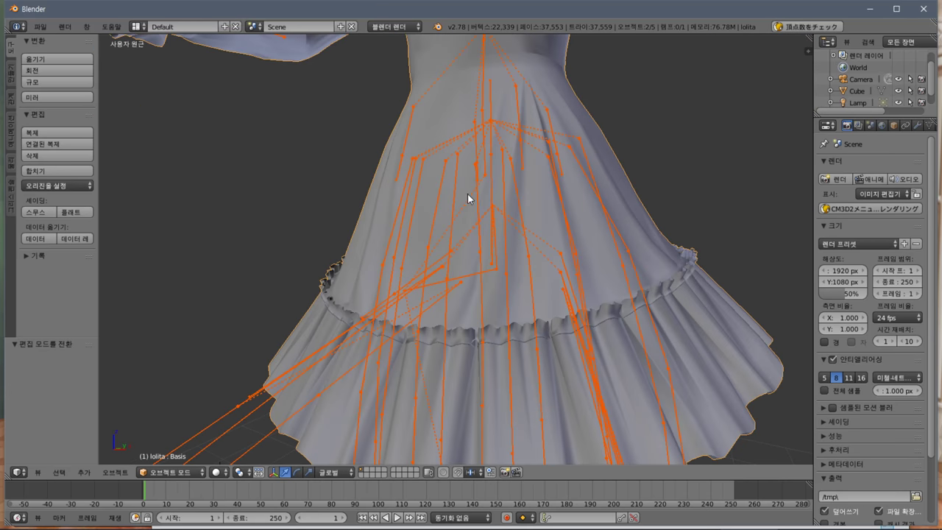
{"action": "scroll", "coordinate": [470, 199], "scroll_direction": "down", "scroll_amount": 3}
{"action": "mouse_move", "coordinate": [472, 188]}
{"action": "middle_mouse_down"}
{"action": "mouse_move", "coordinate": [480, 232]}
{"action": "mouse_move", "coordinate": [527, 239]}
{"action": "middle_mouse_up"}
Export the dress as a CM3D2 model over onep_w_luolita2.model in D:\GameData\lolita_w_2\mod.
{"action": "left_click", "coordinate": [40, 27]}
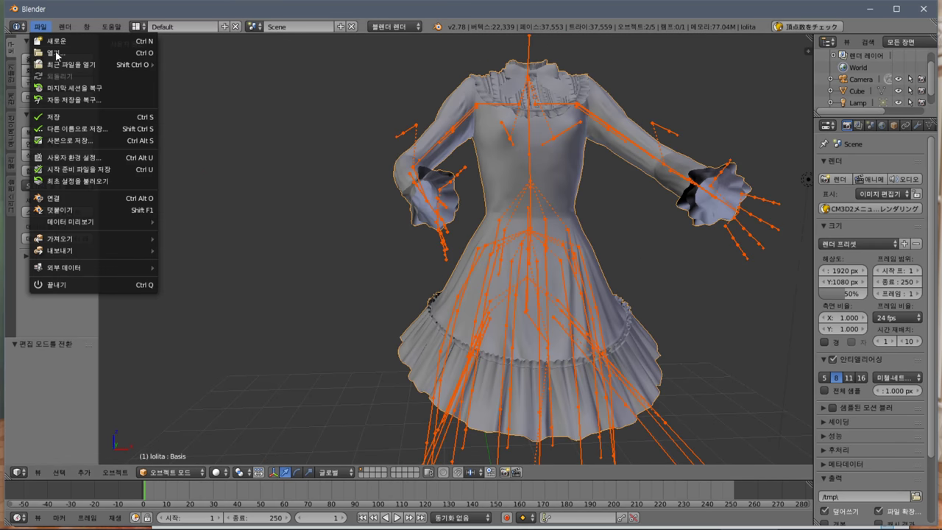
{"action": "mouse_move", "coordinate": [89, 250]}
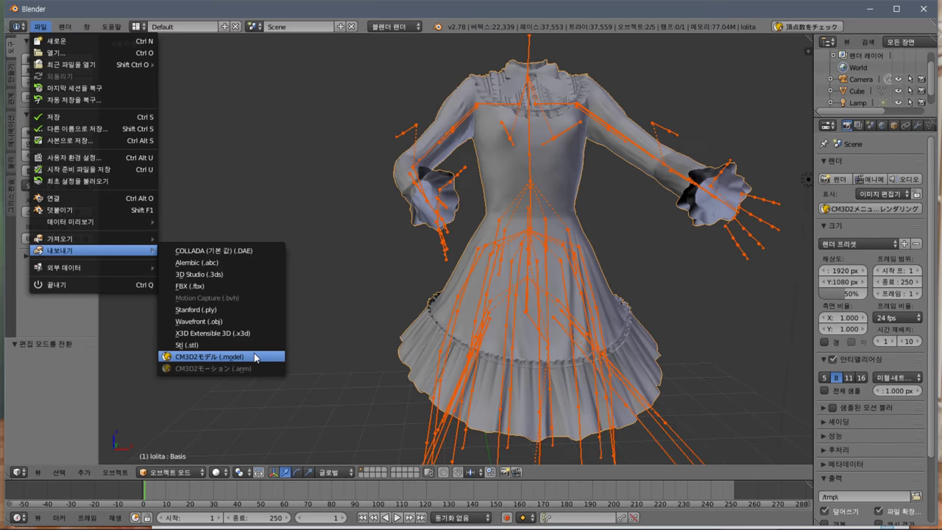
{"action": "left_click", "coordinate": [256, 357]}
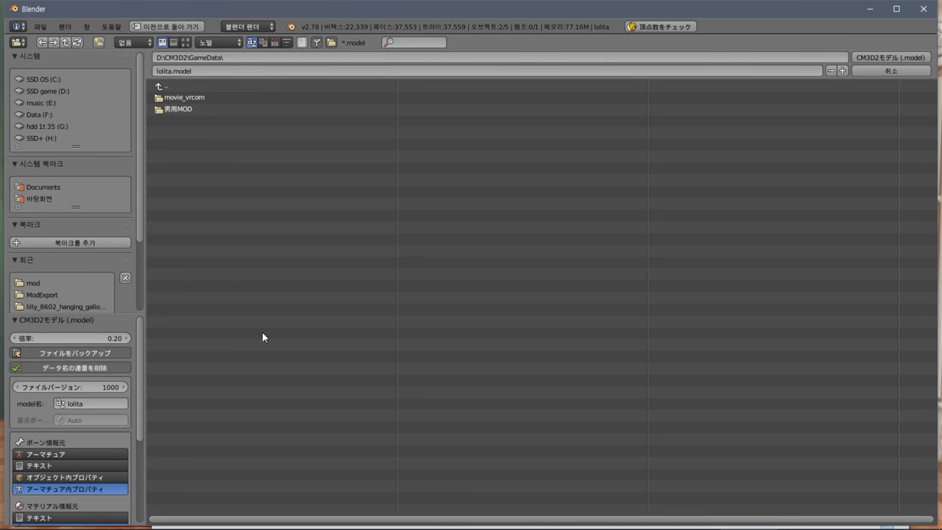
{"action": "left_click", "coordinate": [57, 92]}
{"action": "double_click", "coordinate": [225, 193]}
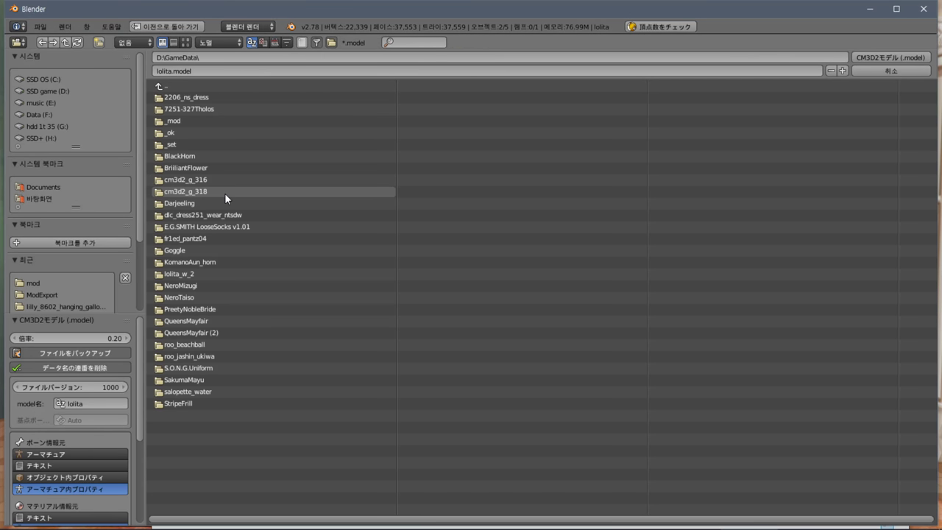
{"action": "left_click", "coordinate": [209, 272]}
{"action": "left_click", "coordinate": [195, 98]}
{"action": "left_click", "coordinate": [195, 98]}
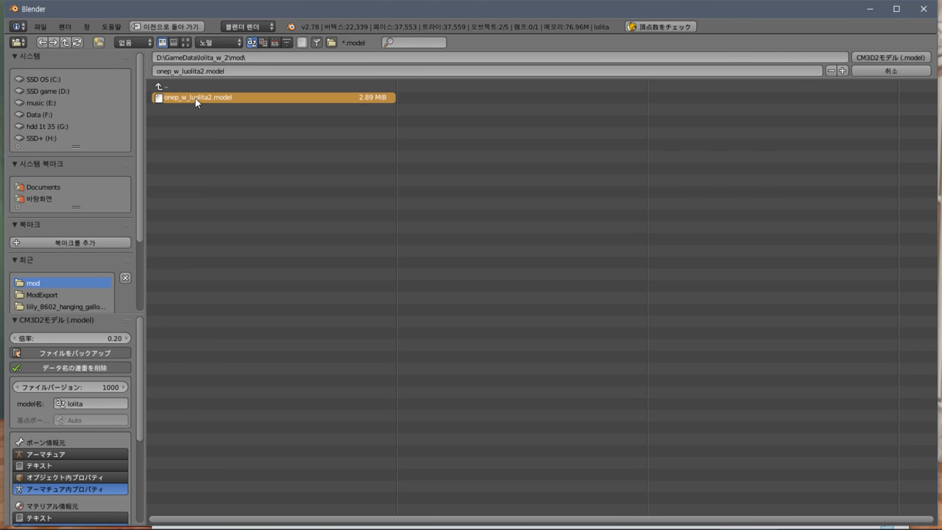
{"action": "left_click", "coordinate": [904, 58]}
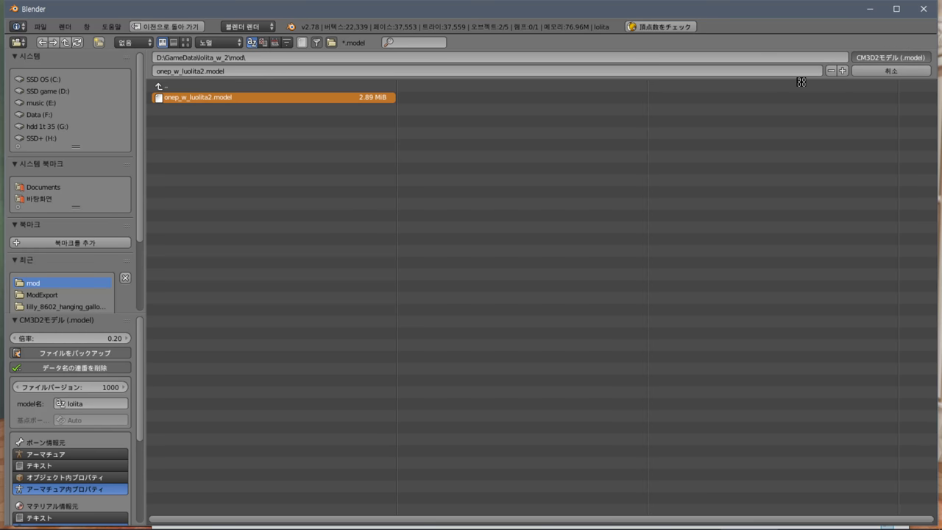
{"action": "key", "text": "alt+Tab"}
In Custom Maid 3D 2, equip the re-exported lolita2 one-piece dress and orbit to inspect its skirt.
{"action": "key", "text": "alt+Tab"}
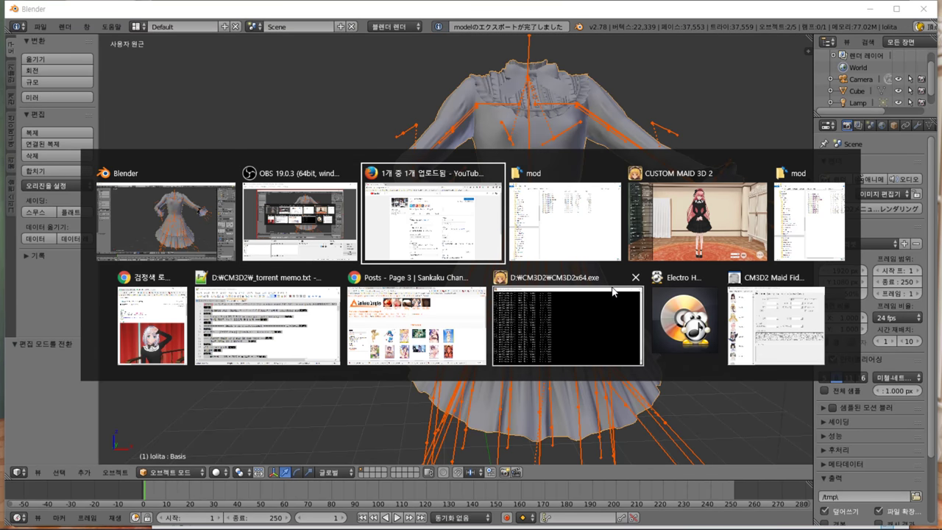
{"action": "key", "text": "alt+Tab"}
{"action": "key", "text": "alt+Tab"}
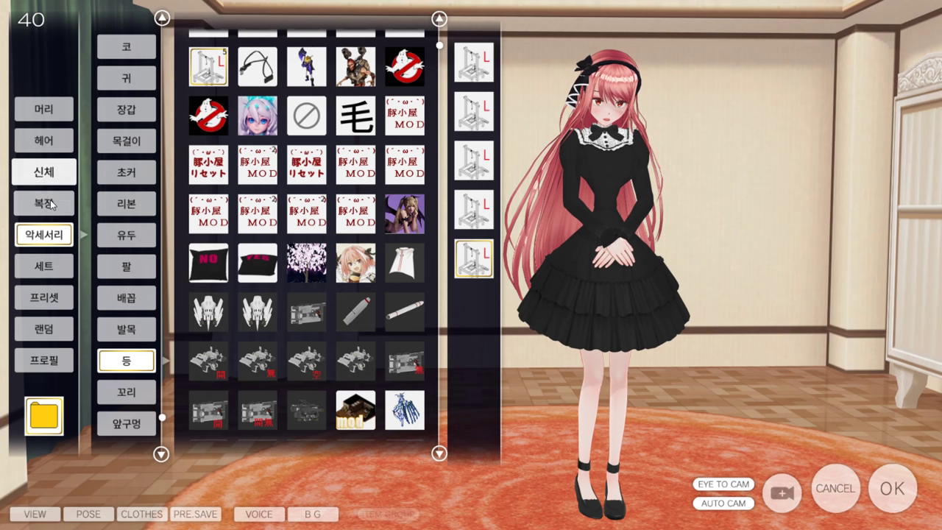
{"action": "left_click", "coordinate": [46, 202]}
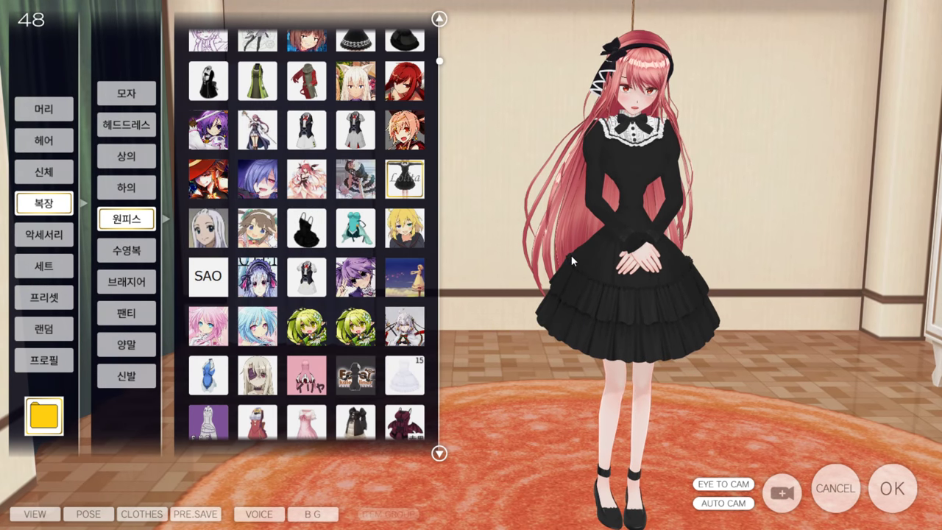
{"action": "left_click", "coordinate": [355, 178]}
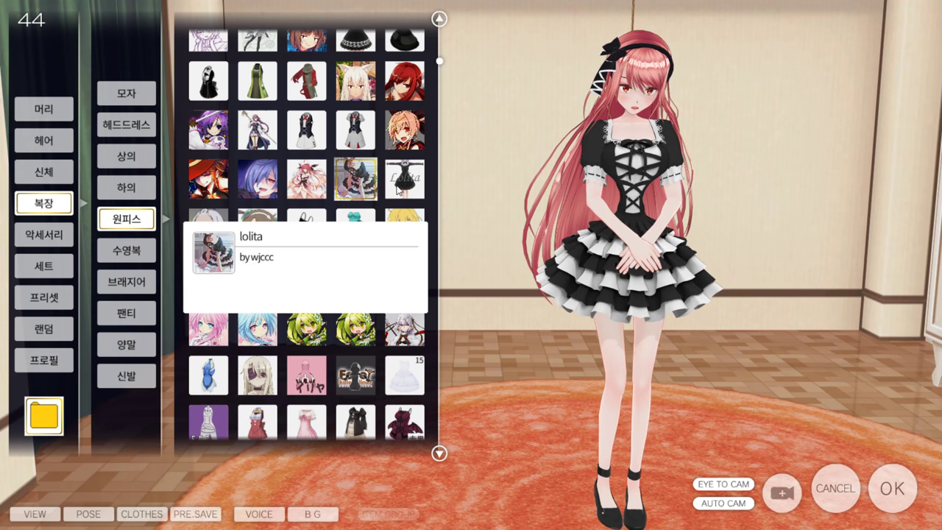
{"action": "left_click", "coordinate": [402, 189]}
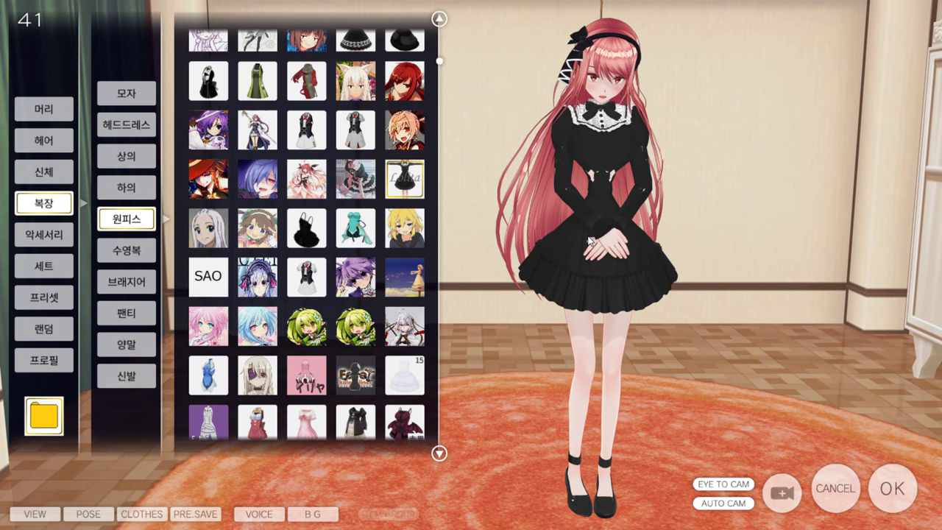
{"action": "left_click", "coordinate": [406, 183]}
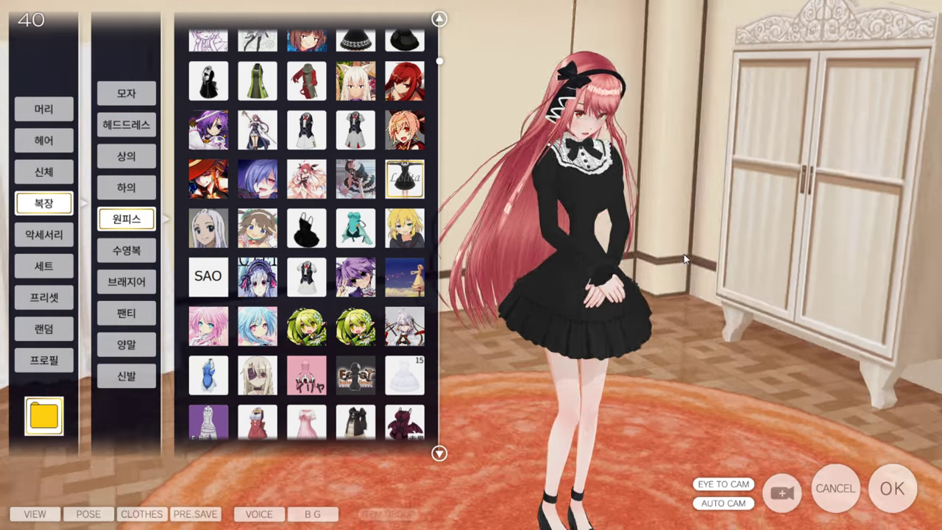
{"action": "mouse_move", "coordinate": [684, 254]}
{"action": "left_mouse_down"}
{"action": "mouse_move", "coordinate": [784, 262]}
{"action": "mouse_move", "coordinate": [659, 277]}
{"action": "mouse_move", "coordinate": [496, 270]}
{"action": "left_mouse_up"}
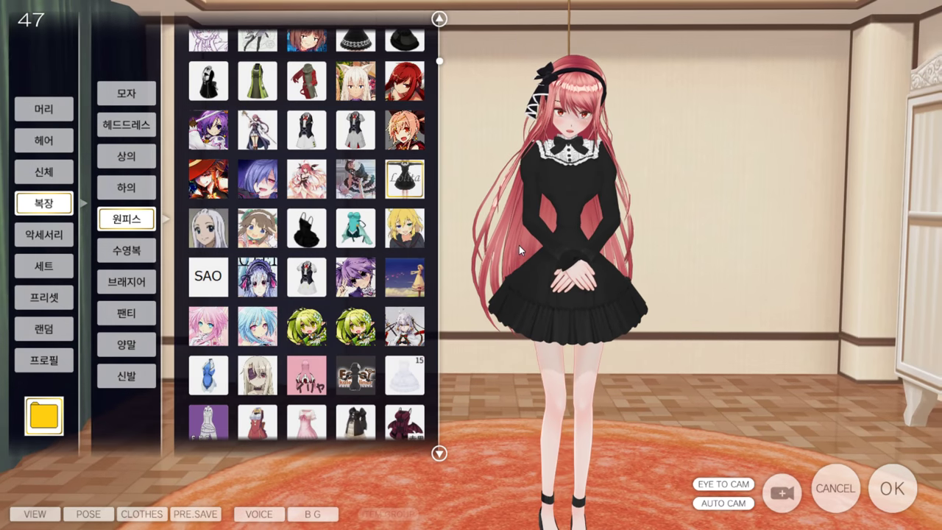